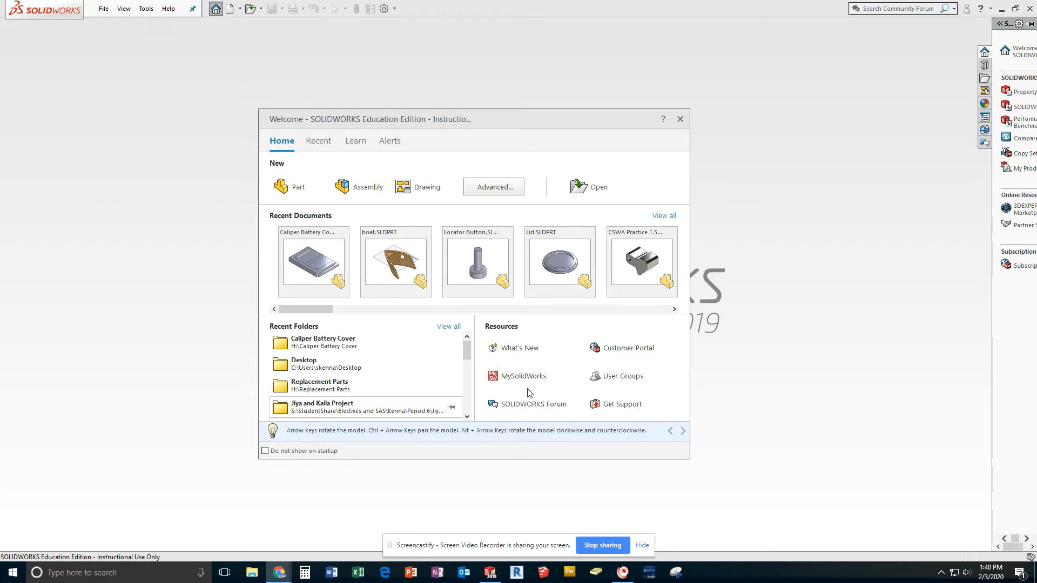
# Step: Create a new part document and make the sketching commands available
pyautogui.click(286, 190)
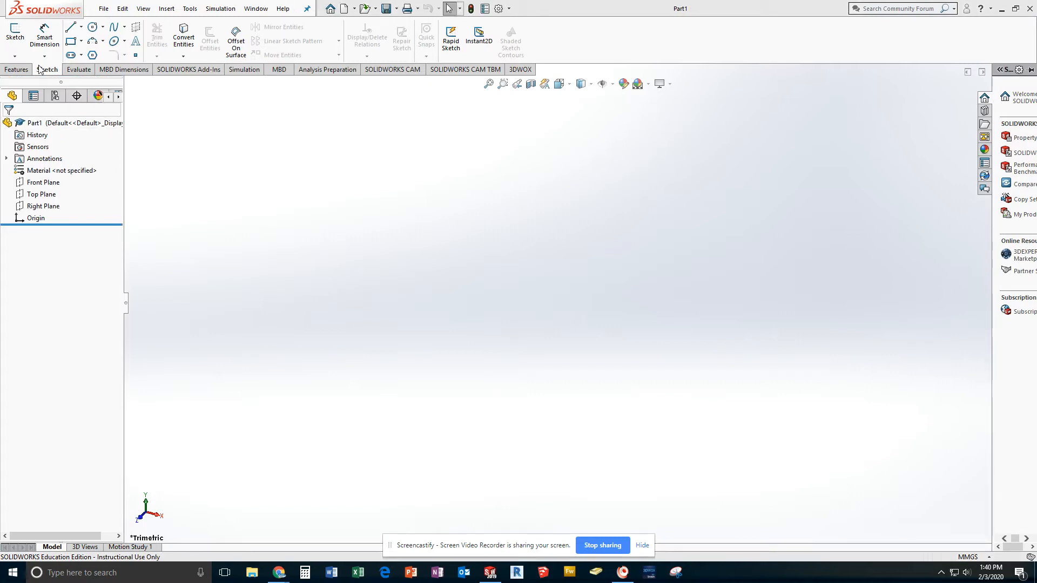
pyautogui.click(15, 70)
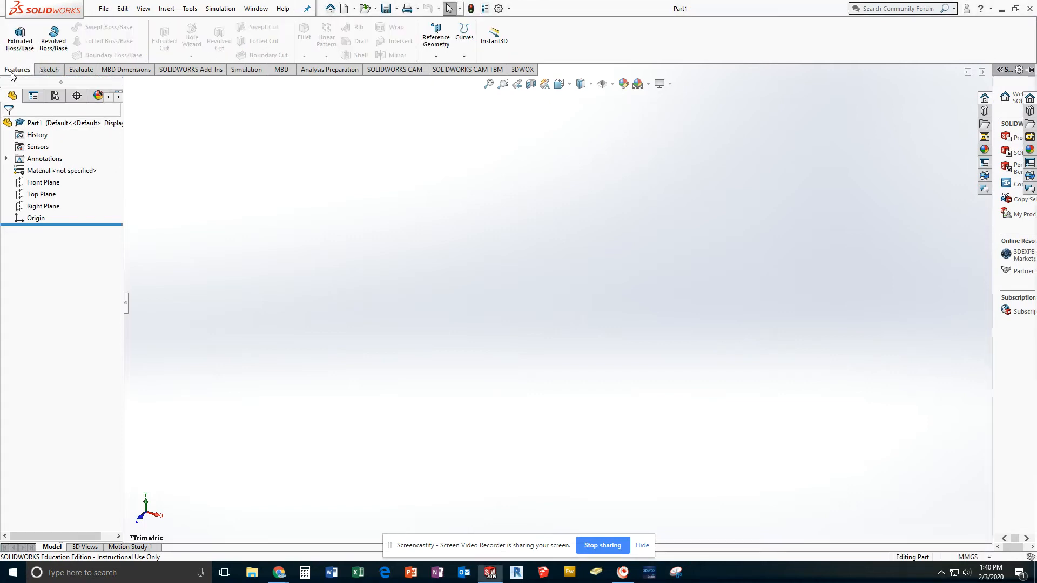
pyautogui.click(47, 70)
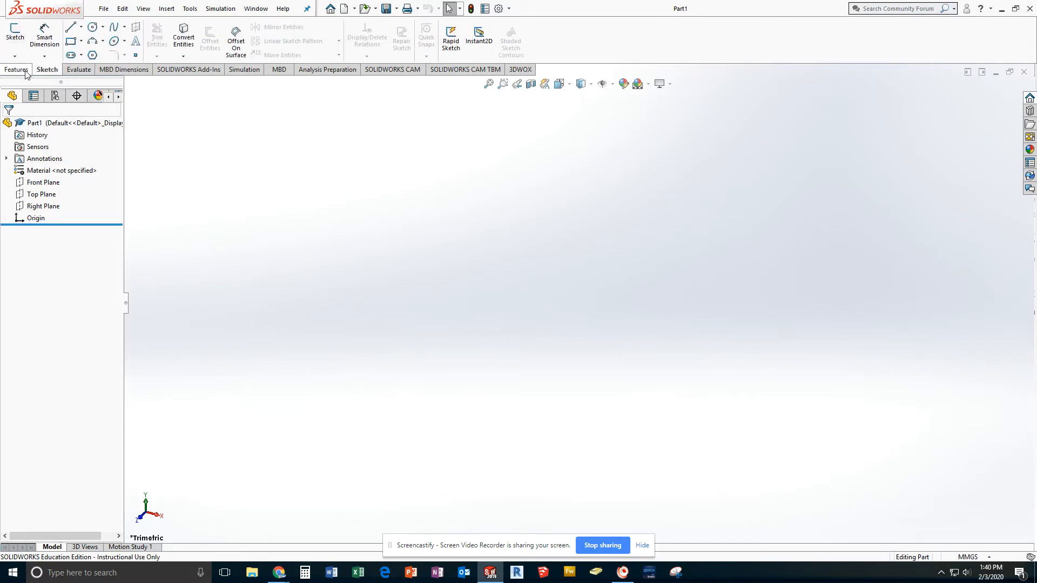
pyautogui.click(21, 68)
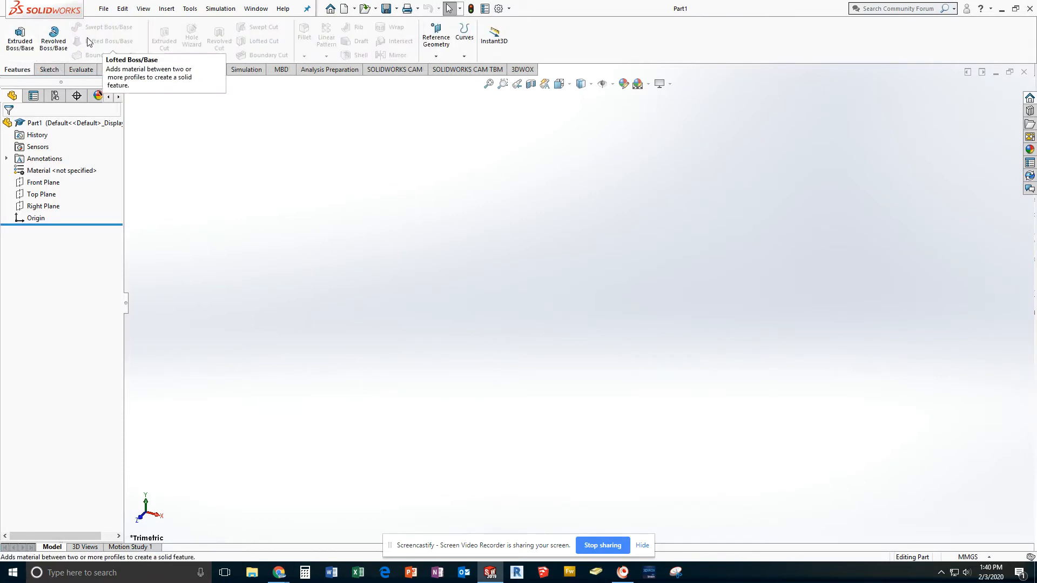
pyautogui.click(47, 70)
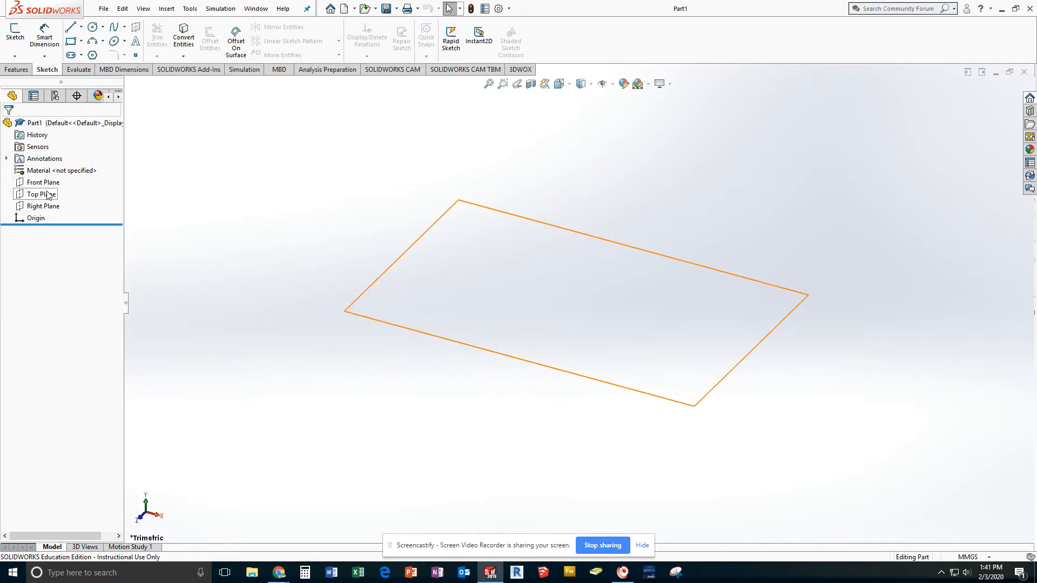
# Step: Highlight the origin, Right Plane and Top Plane in turn, and finish with the Front Plane selected
pyautogui.click(31, 219)
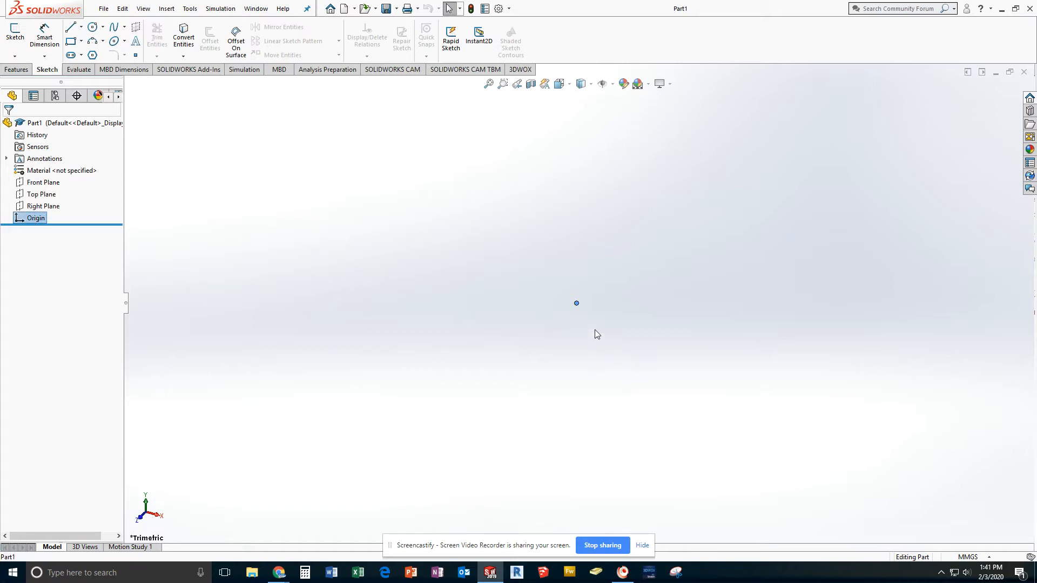
pyautogui.click(47, 207)
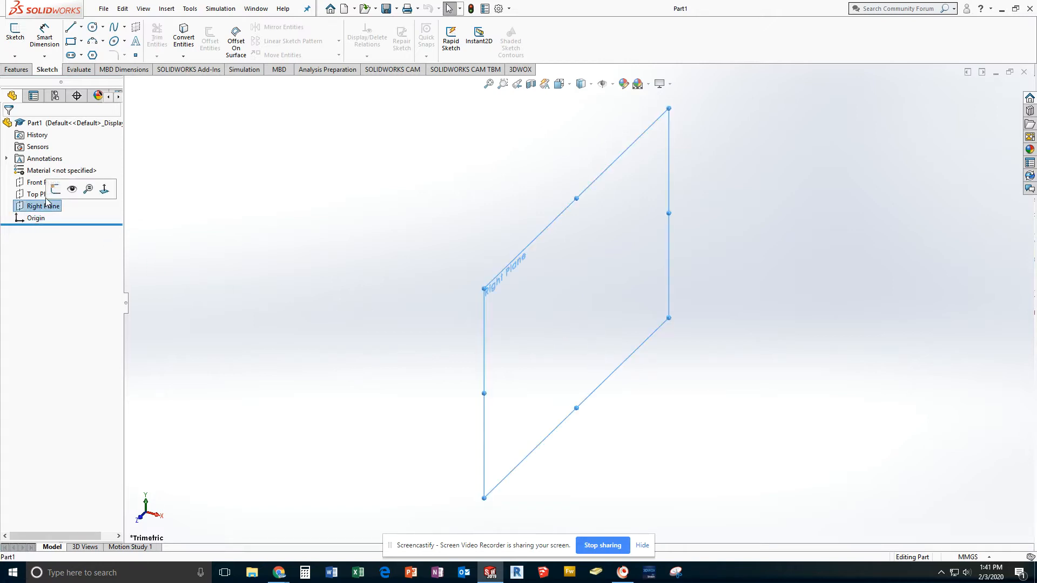
pyautogui.click(45, 195)
pyautogui.click(42, 182)
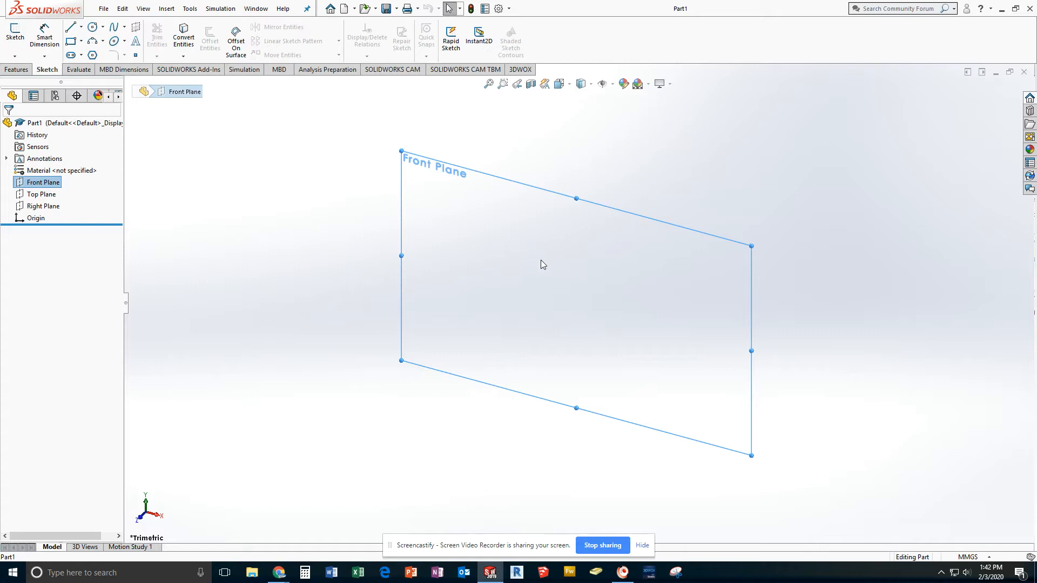
pyautogui.scroll(-3, 546, 263)
pyautogui.scroll(3, 553, 268)
pyautogui.scroll(-2, 561, 276)
pyautogui.scroll(3, 573, 286)
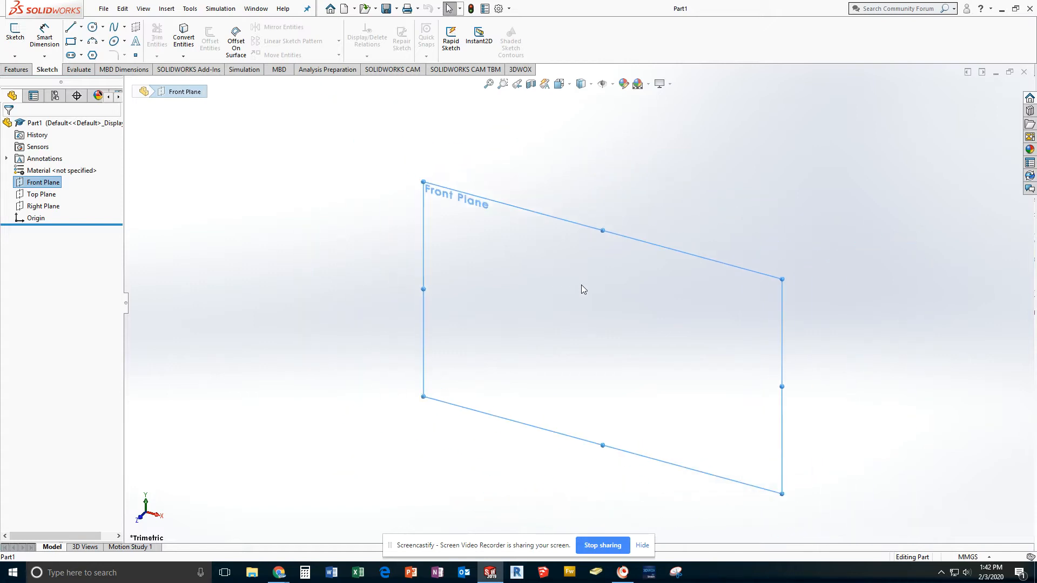
pyautogui.moveTo(585, 319); pyautogui.dragTo(616, 258, button='middle')
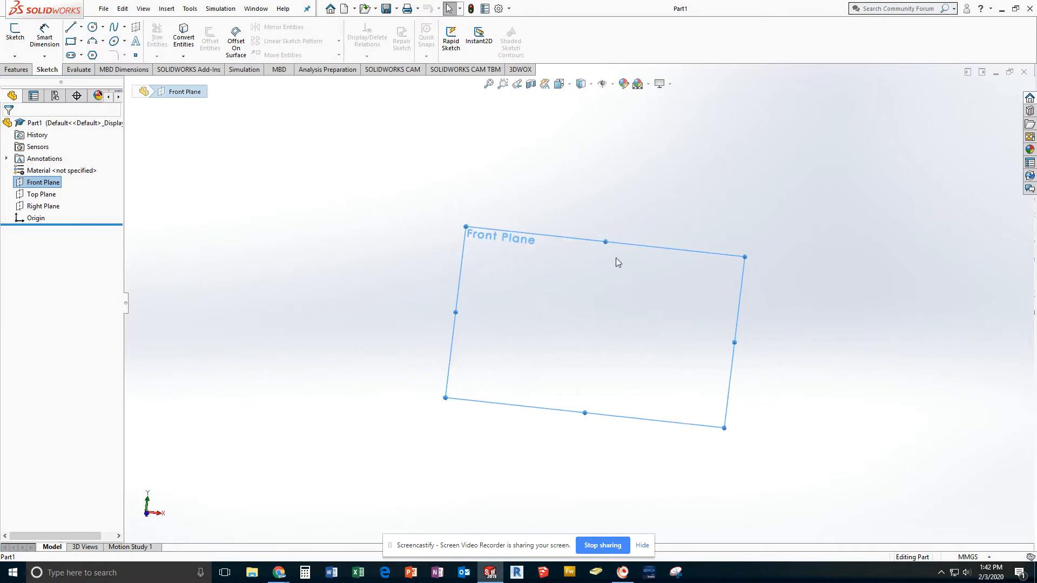
# Step: Set the view to the standard Front orientation so it faces the Front Plane squarely
pyautogui.click(569, 85)
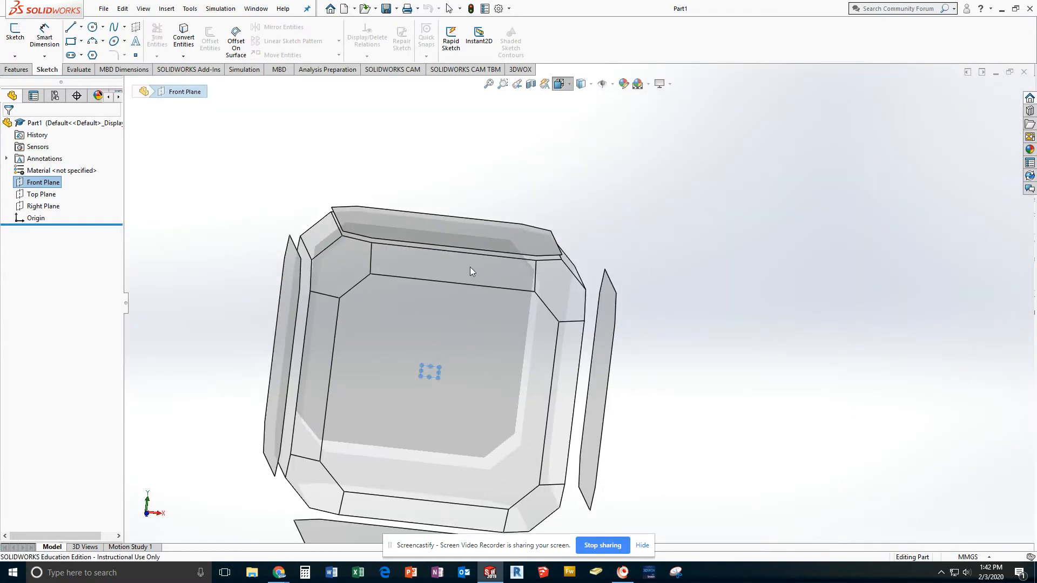
pyautogui.click(431, 371)
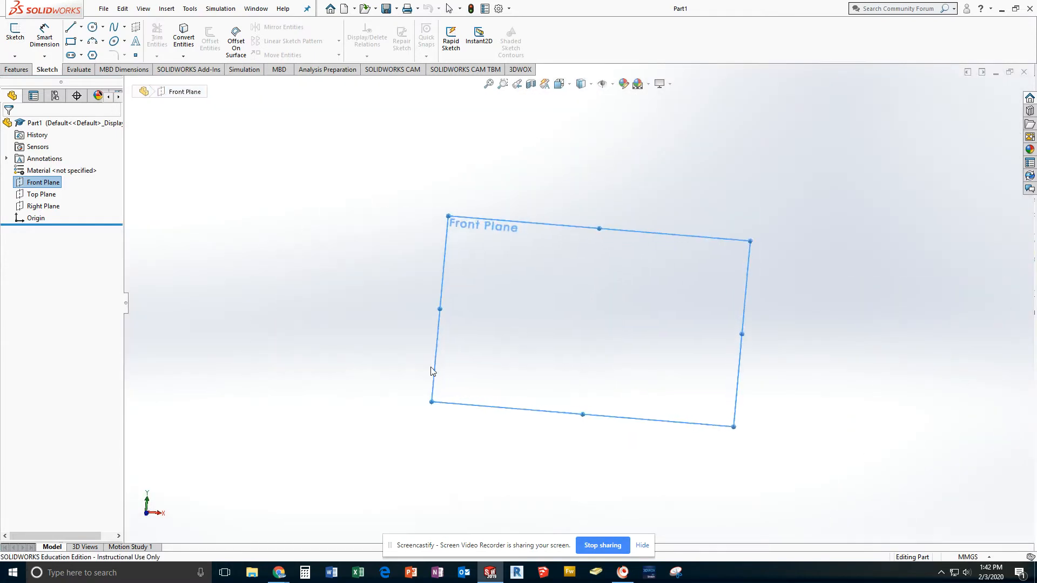
pyautogui.click(569, 85)
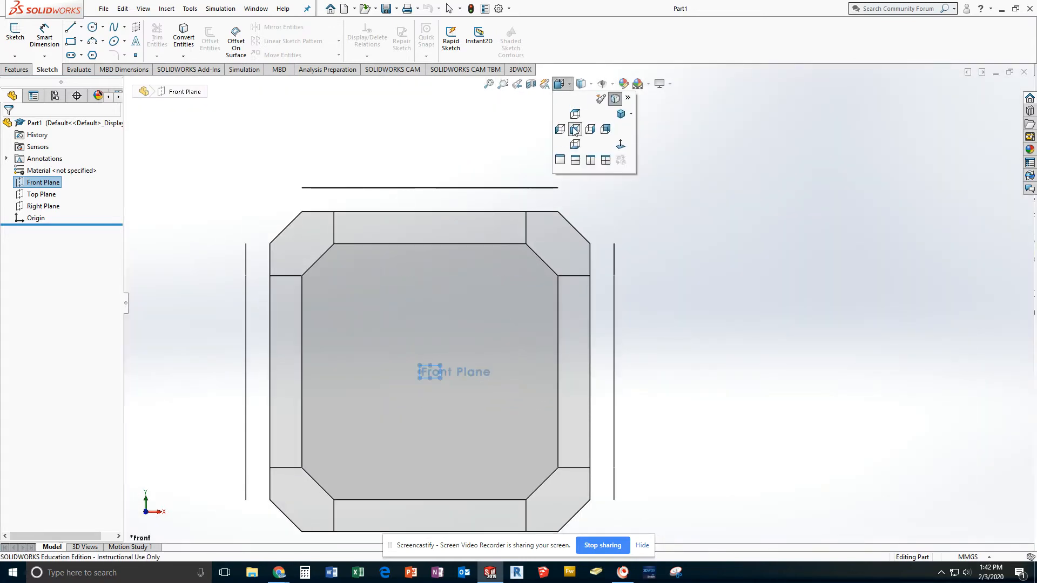
pyautogui.click(576, 130)
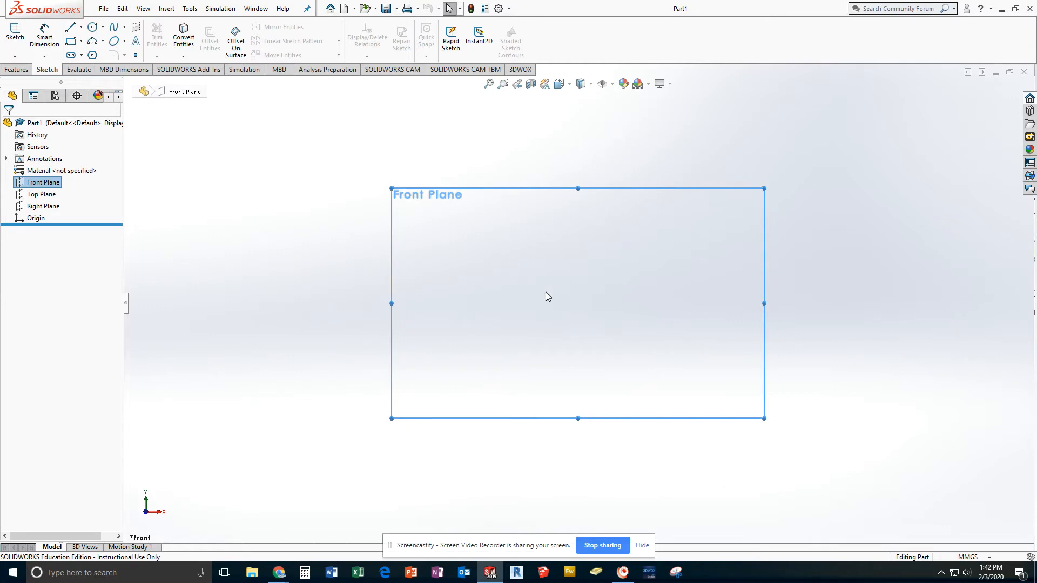
pyautogui.press('space')
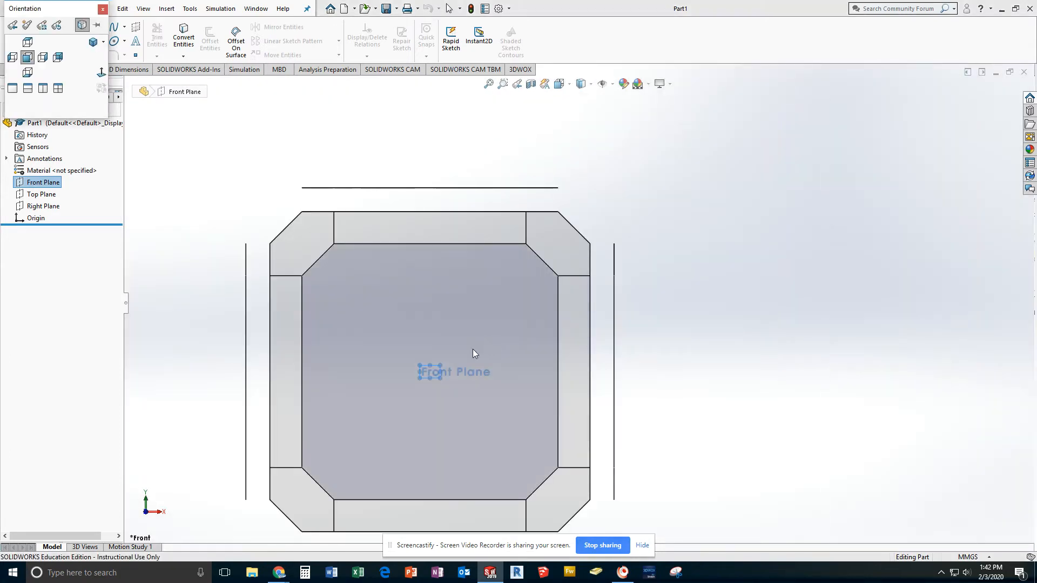
pyautogui.click(451, 364)
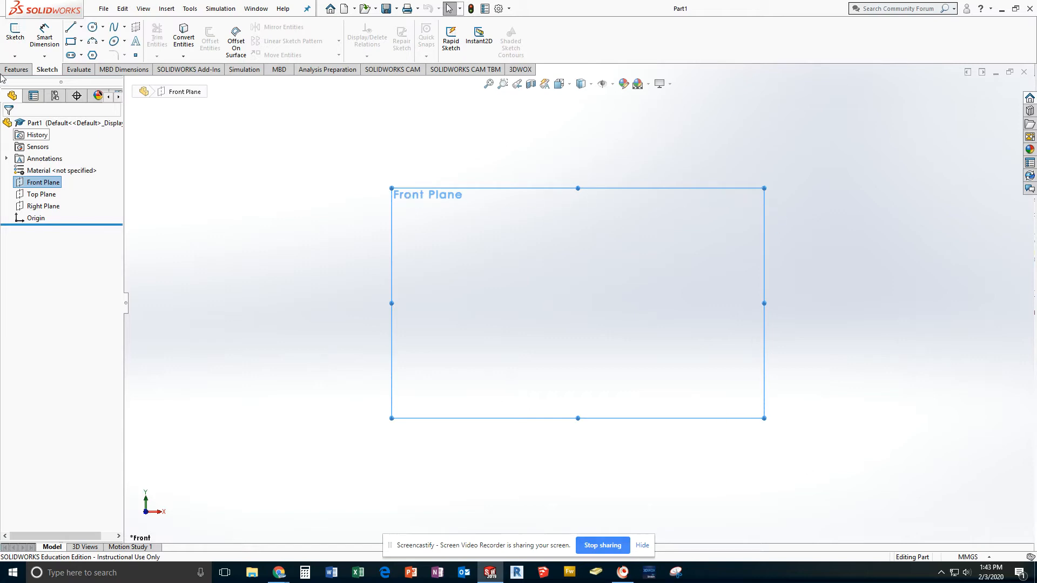
# Step: Start a sketch on the Front Plane and draw a vertical line about 57 mm long upward from the origin
pyautogui.click(15, 33)
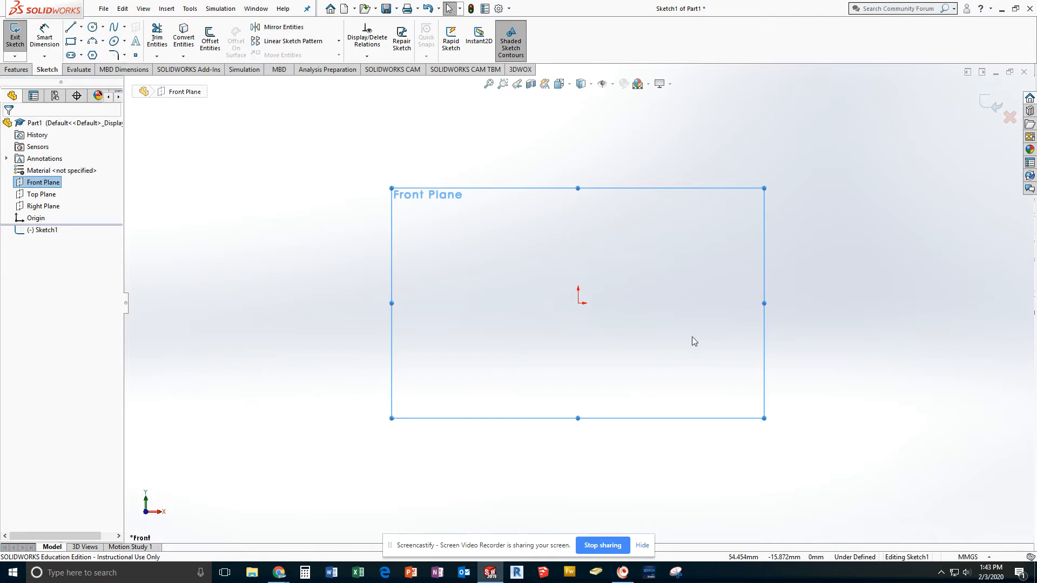
pyautogui.click(72, 30)
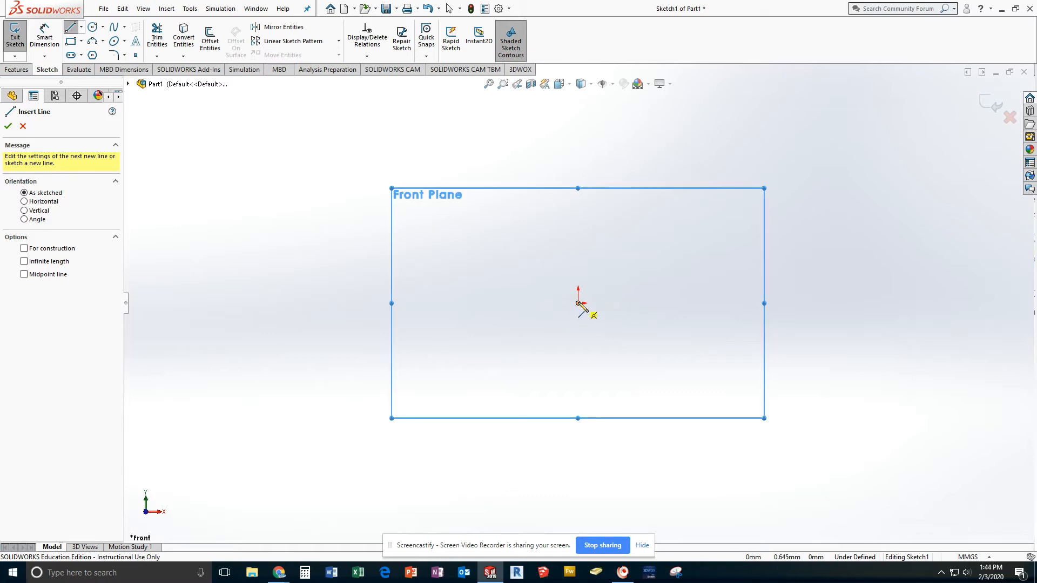
pyautogui.click(578, 303)
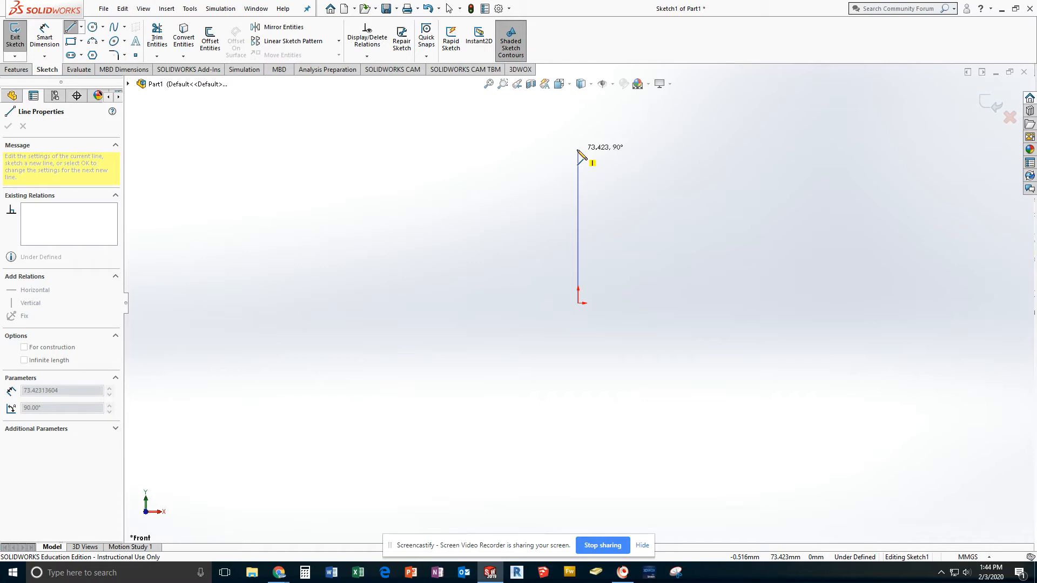
pyautogui.click(578, 183)
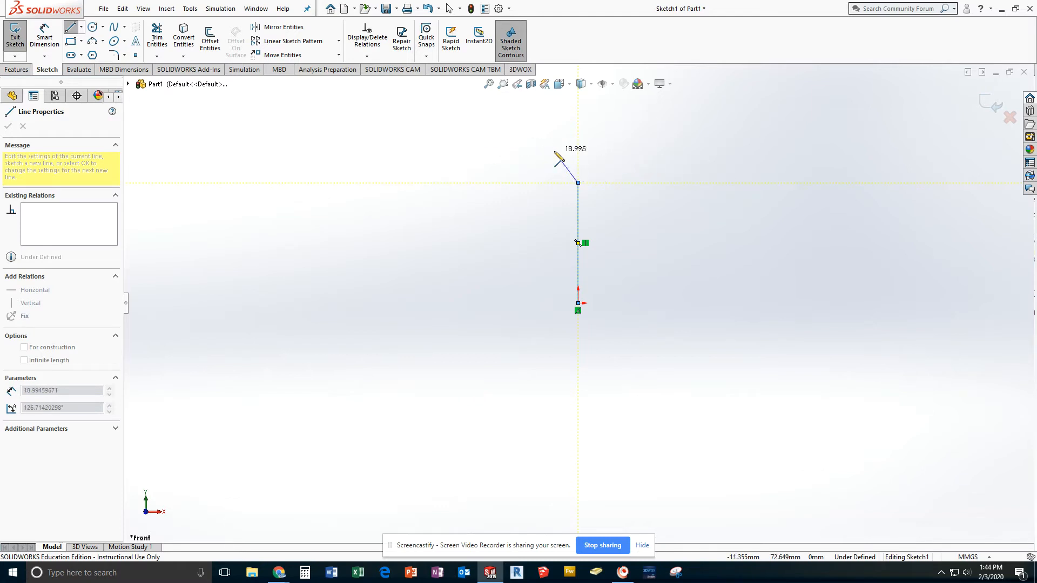
pyautogui.press('Escape')
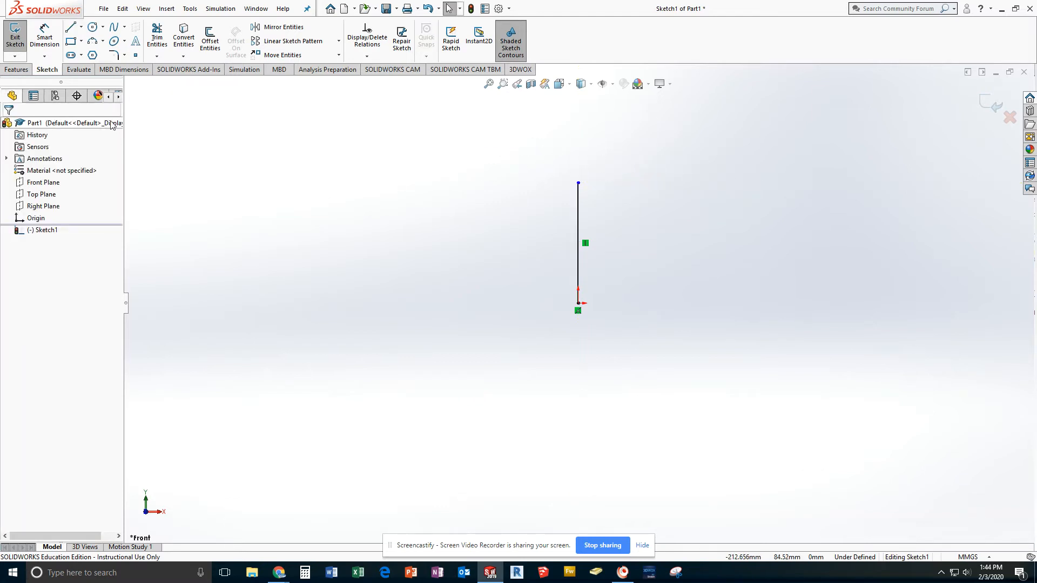
# Step: Draw a horizontal line about 47 mm long from the origin toward positive X
pyautogui.click(70, 27)
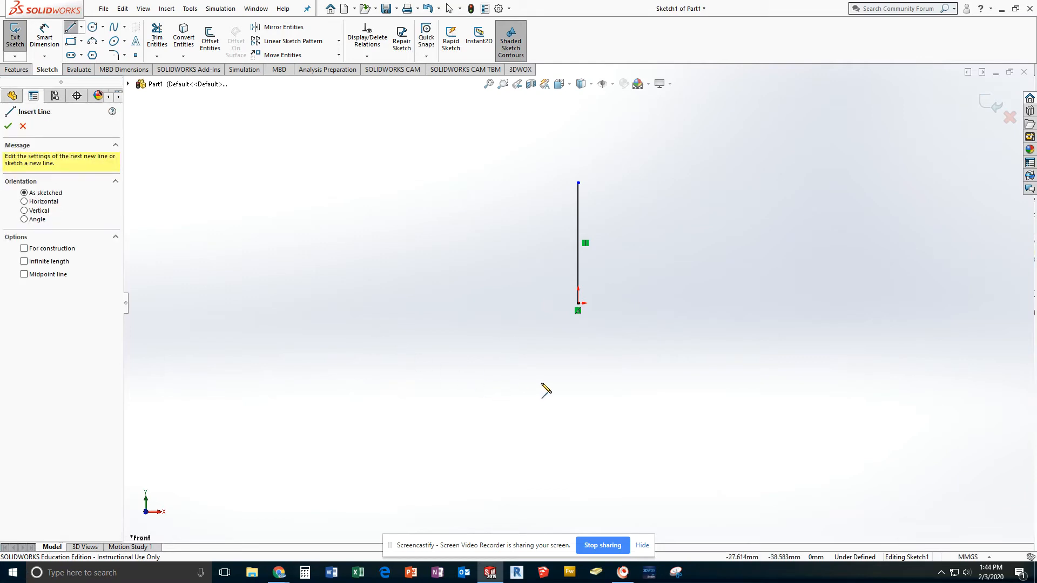
pyautogui.click(578, 303)
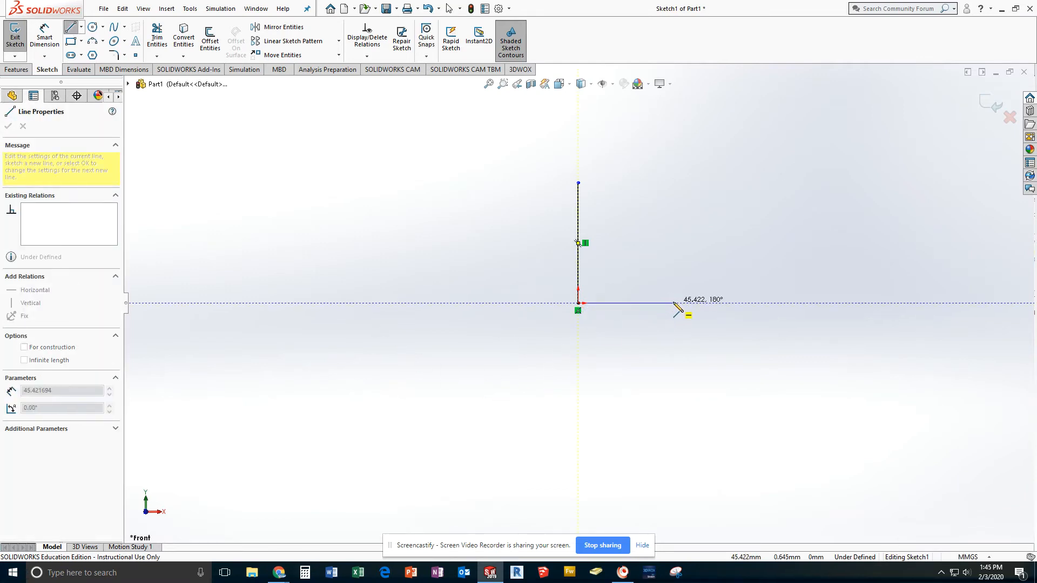
pyautogui.click(677, 303)
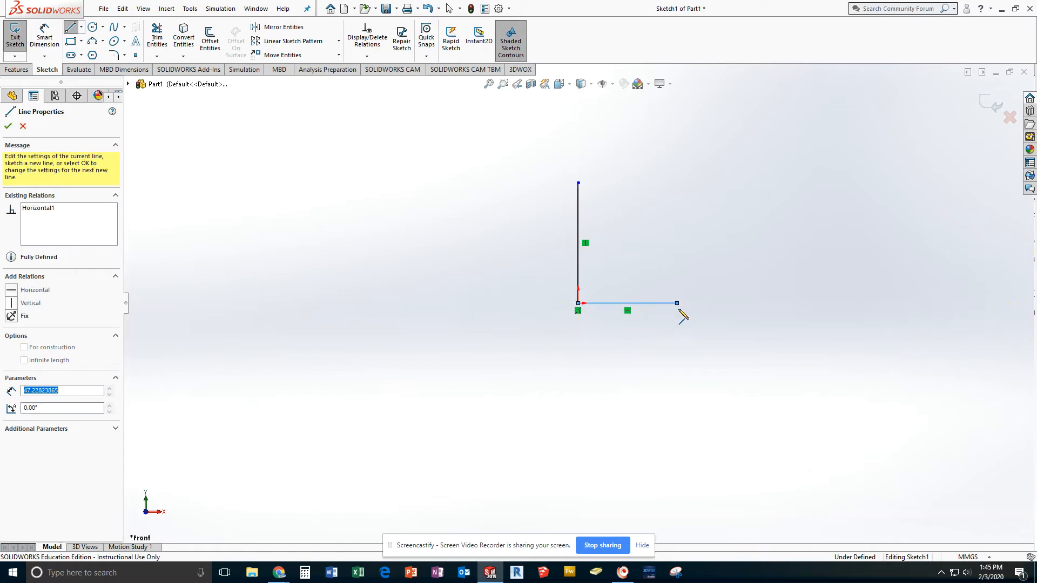
pyautogui.press('Escape')
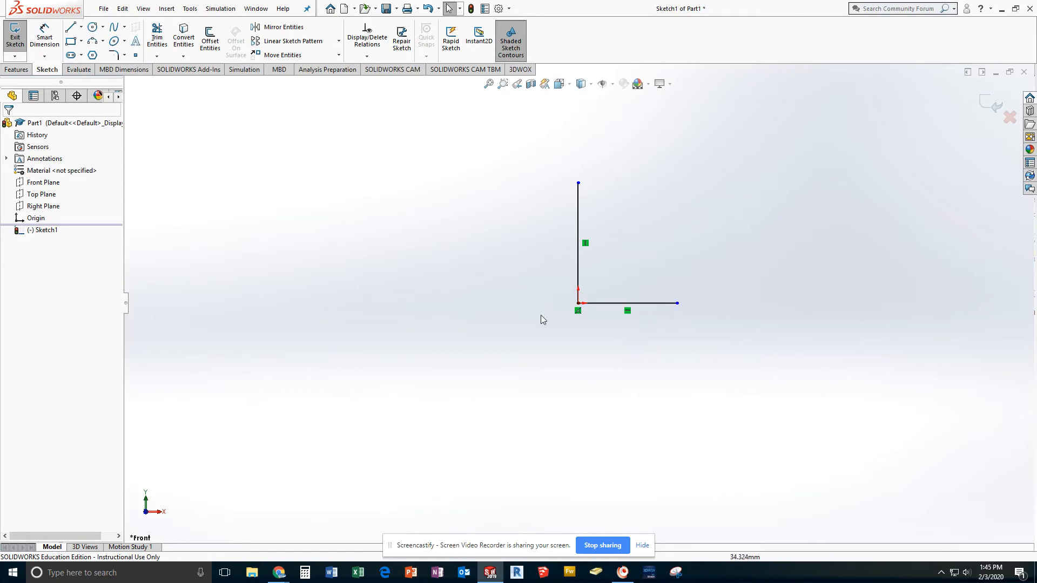
# Step: Draw a line about 40 mm long rising at 45° from the free end of the horizontal line
pyautogui.click(71, 28)
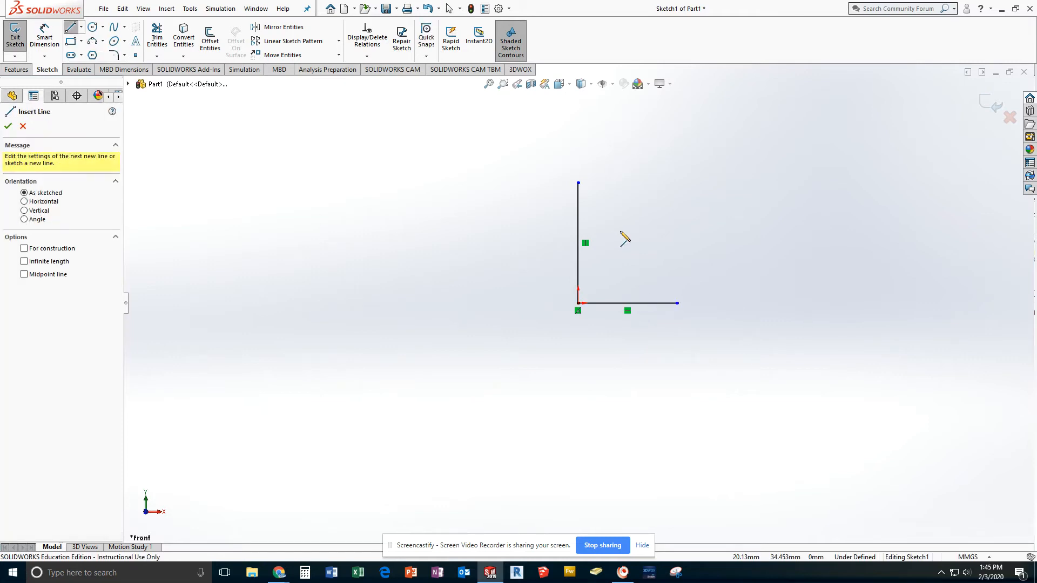
pyautogui.click(679, 303)
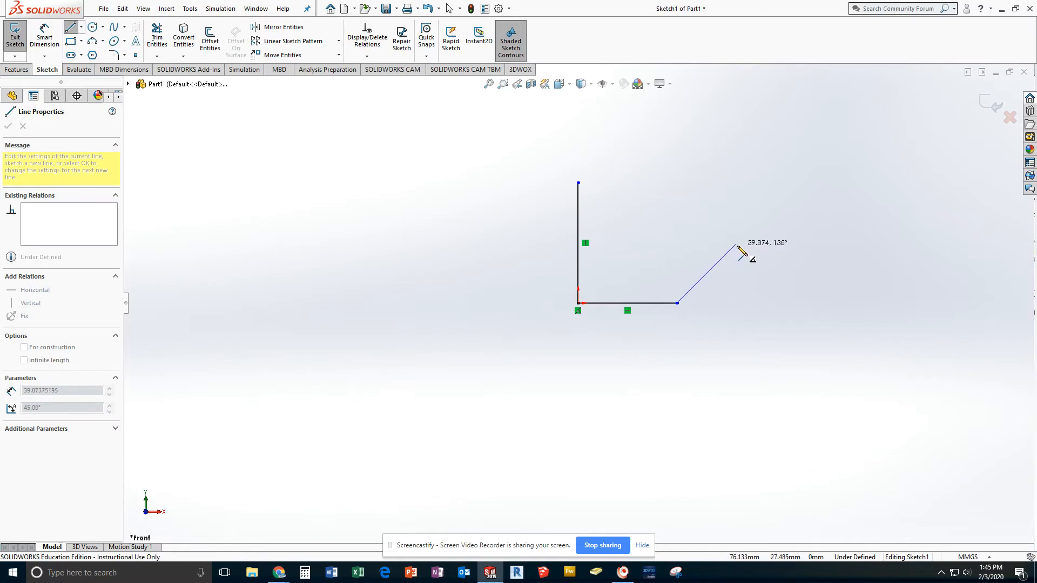
pyautogui.click(735, 245)
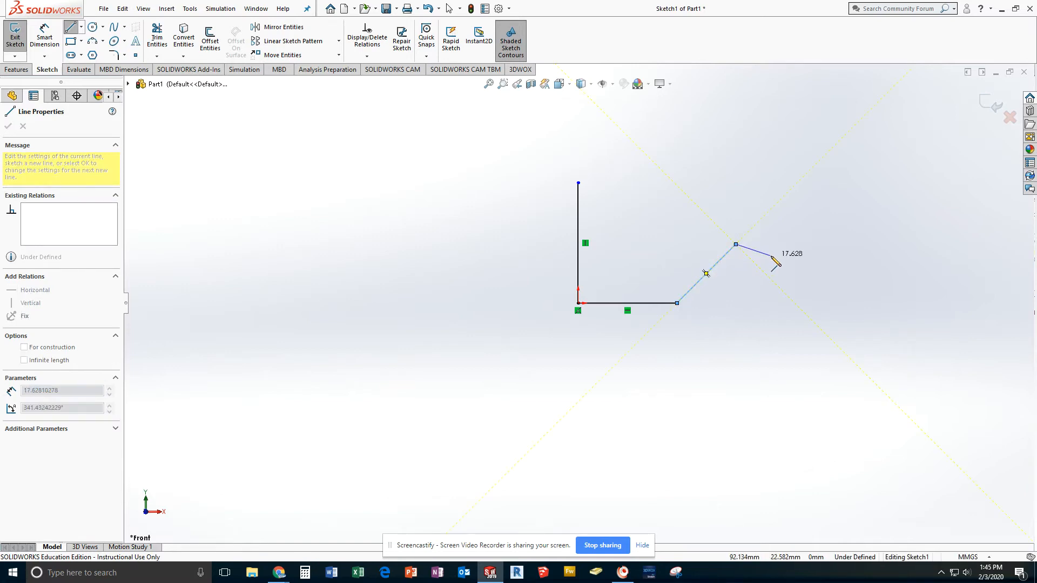
pyautogui.press('Escape')
pyautogui.press('Escape')
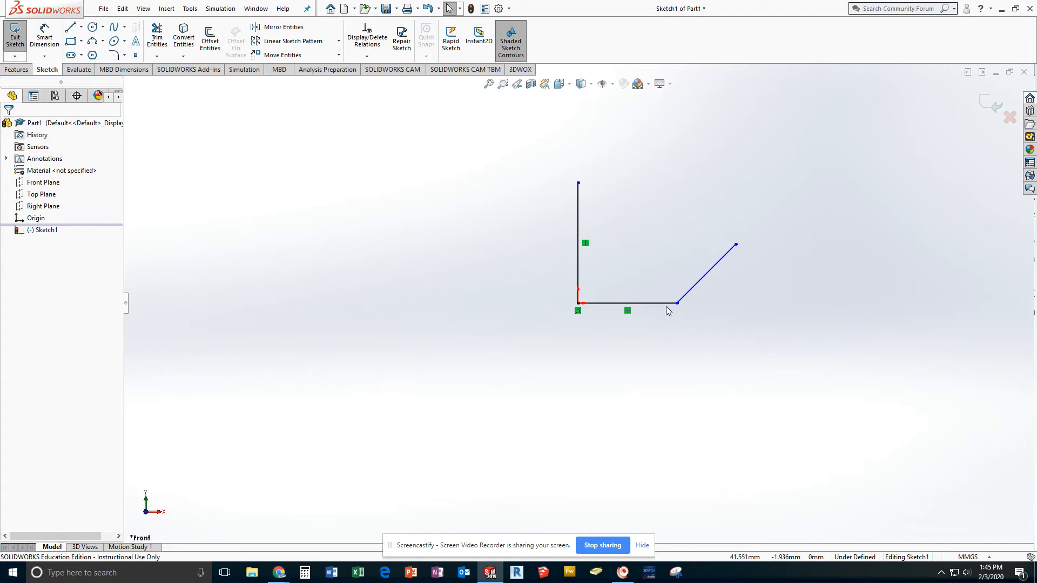
# Step: Dimension the horizontal line below it and set its length to 50 mm
pyautogui.click(41, 38)
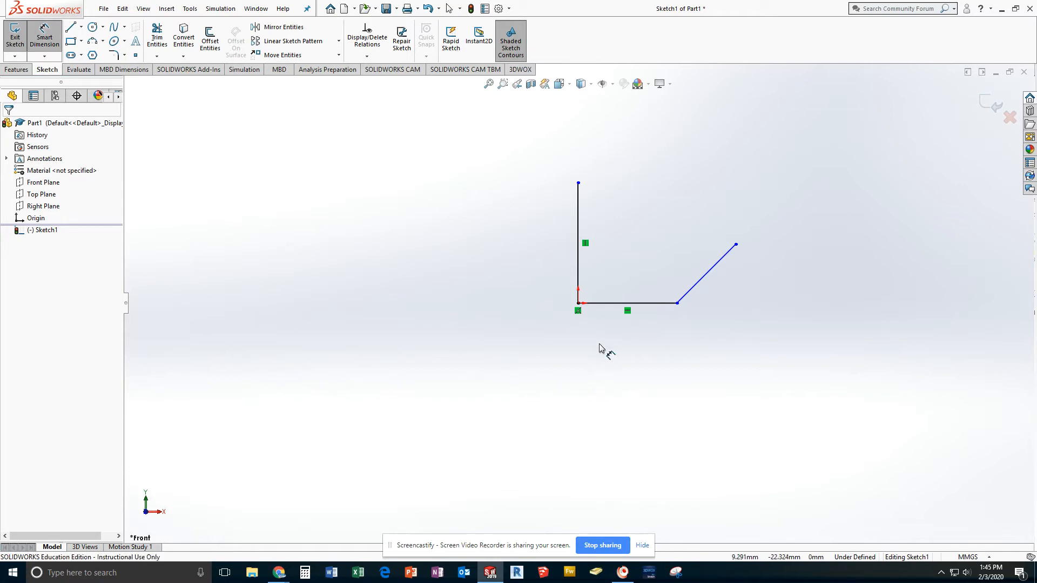
pyautogui.click(611, 306)
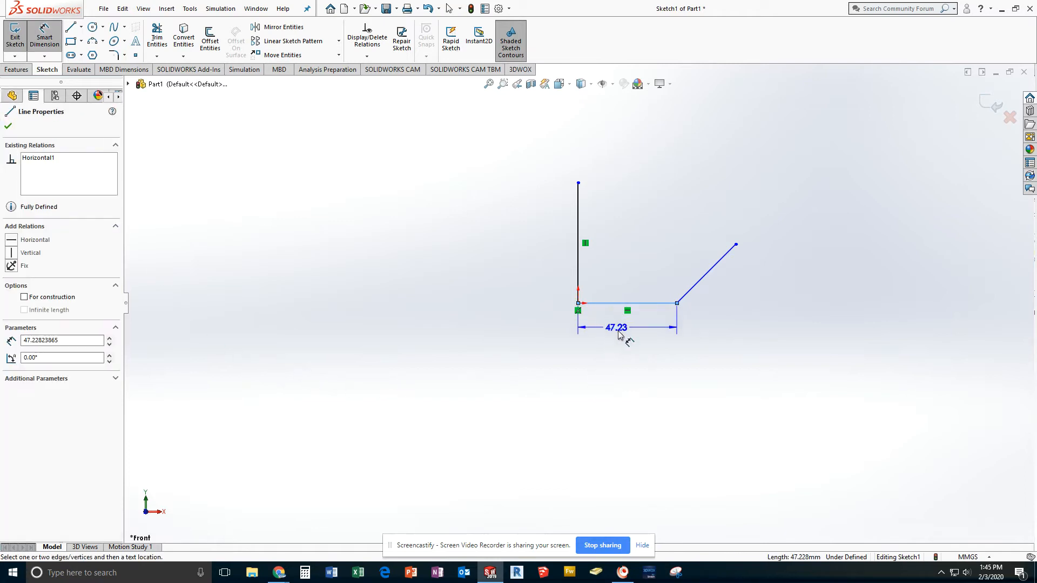
pyautogui.click(629, 369)
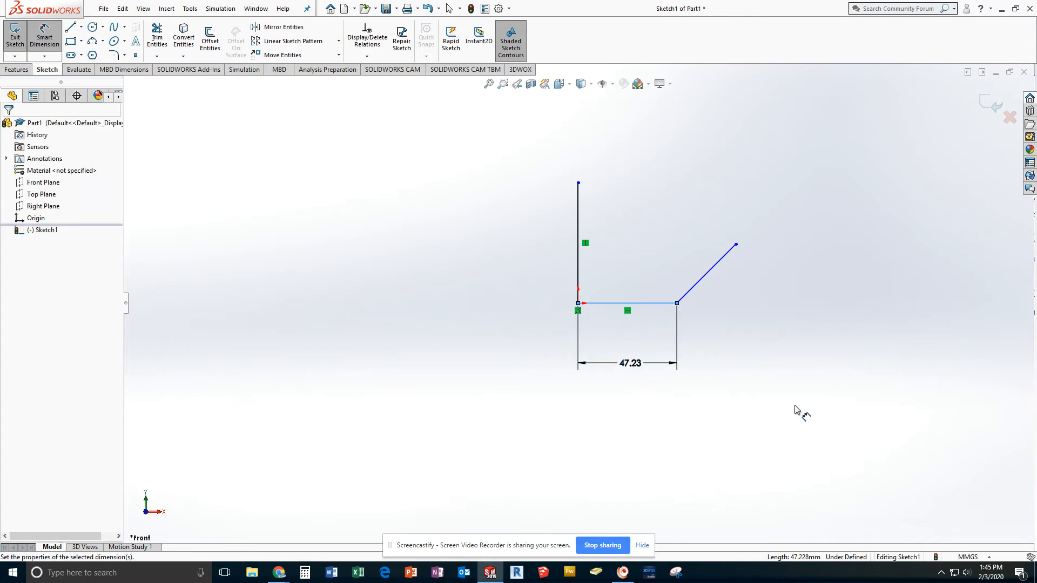
pyautogui.write('50')
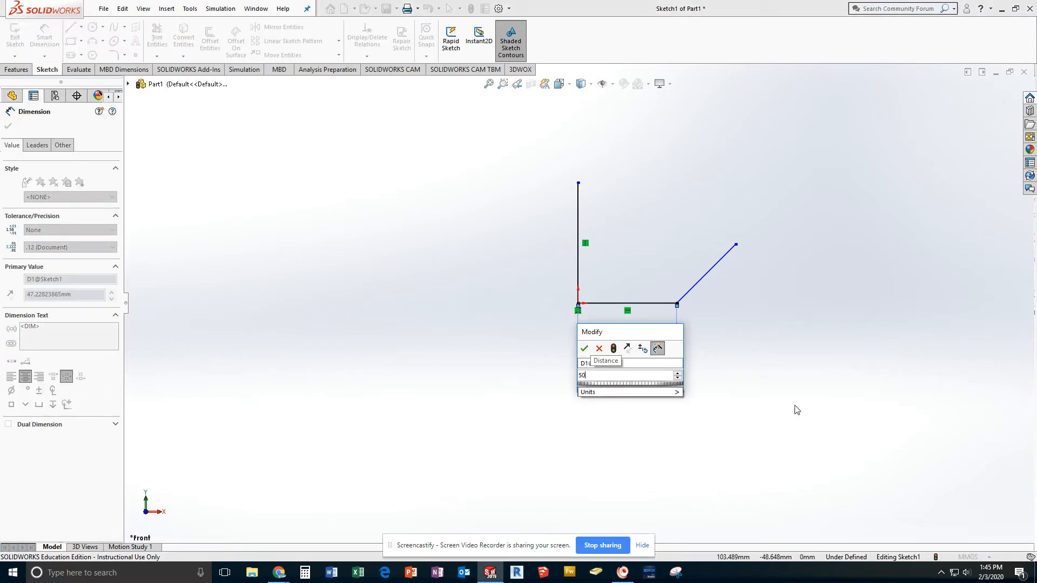
pyautogui.press('Return')
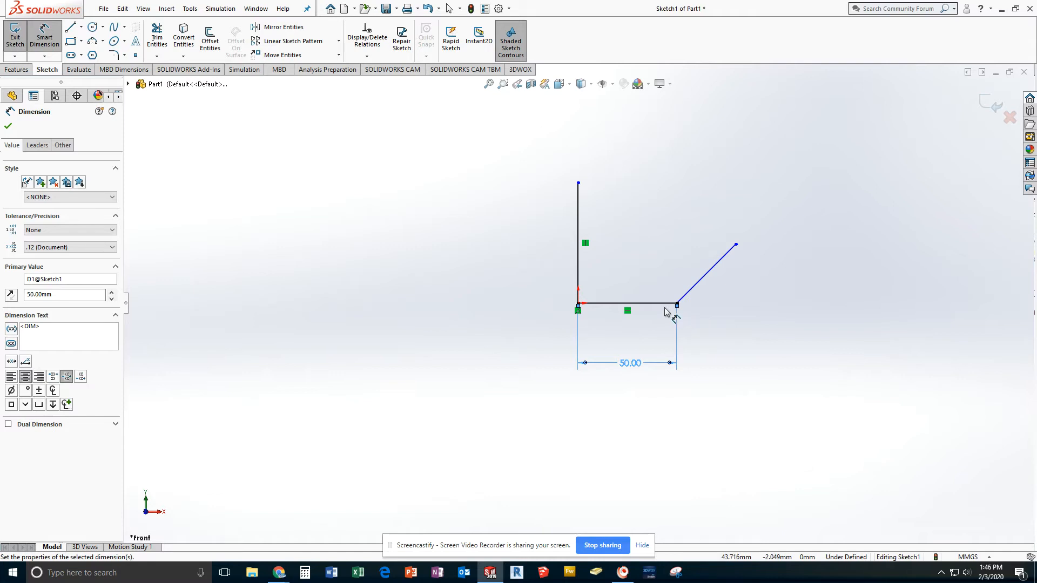
# Step: Dimension the vertical line on its outer side and set its length to 100 mm
pyautogui.click(579, 278)
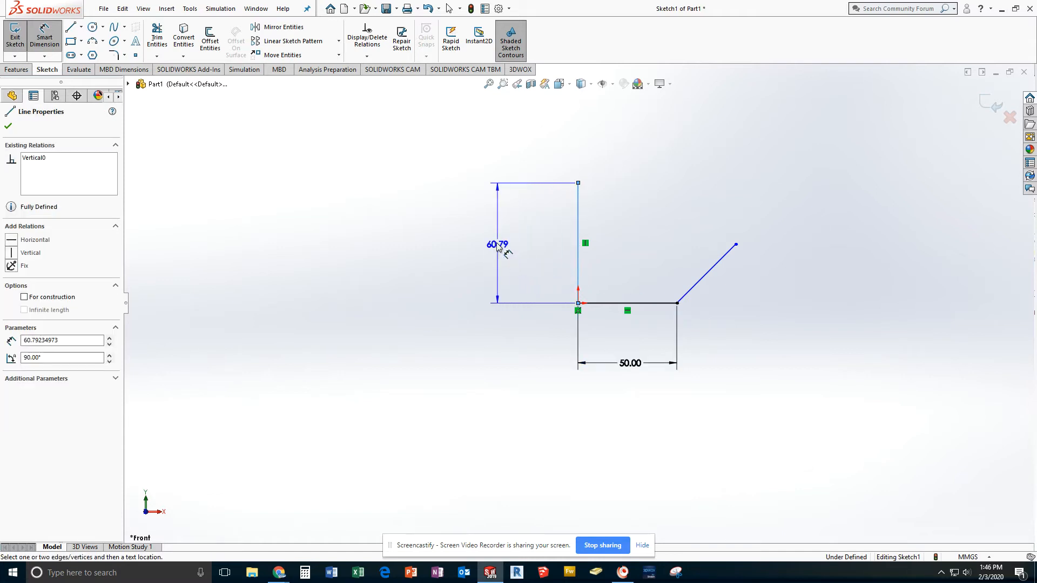
pyautogui.click(478, 243)
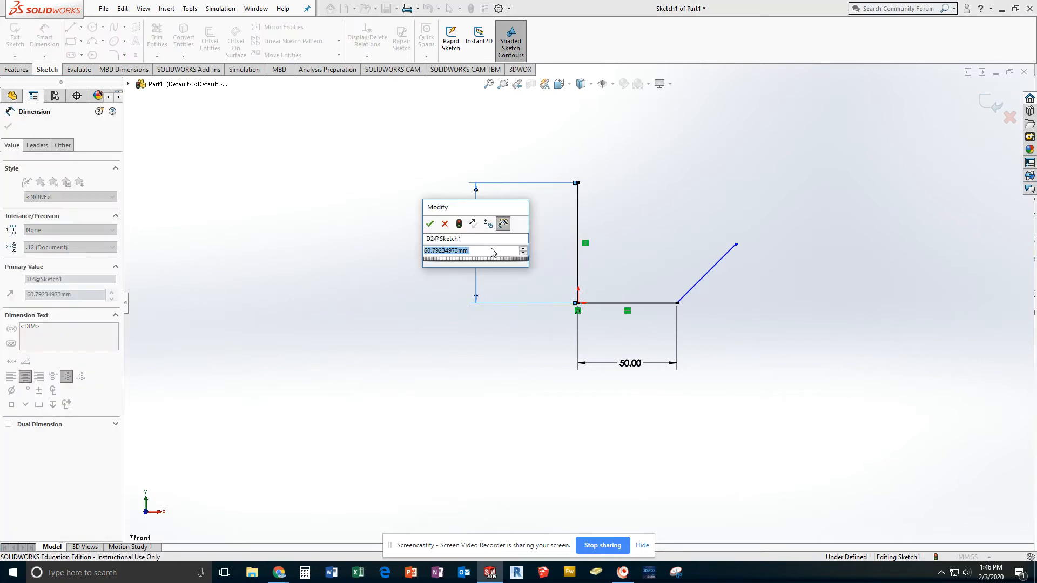
pyautogui.write('100')
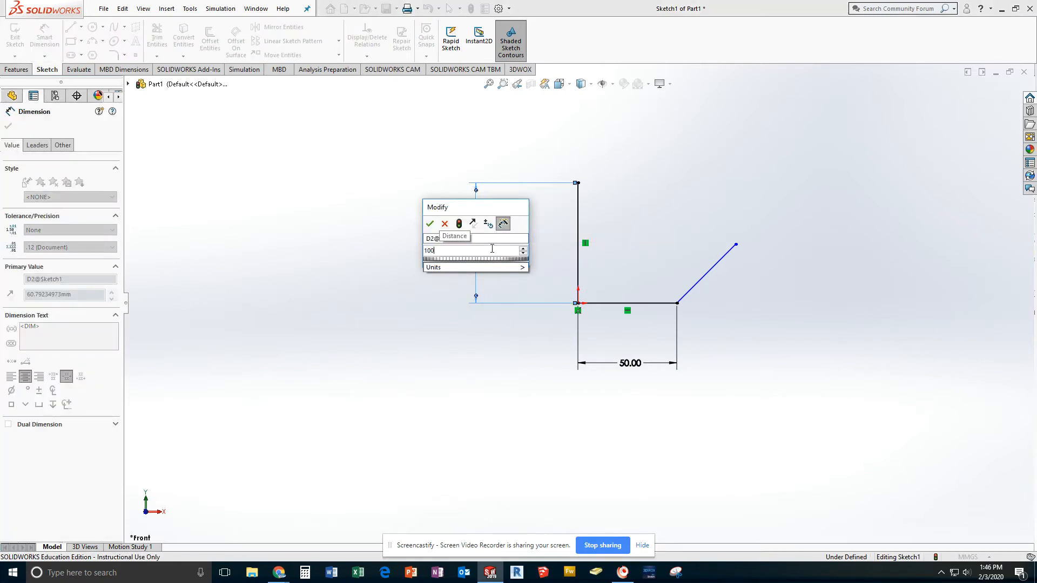
pyautogui.press('Return')
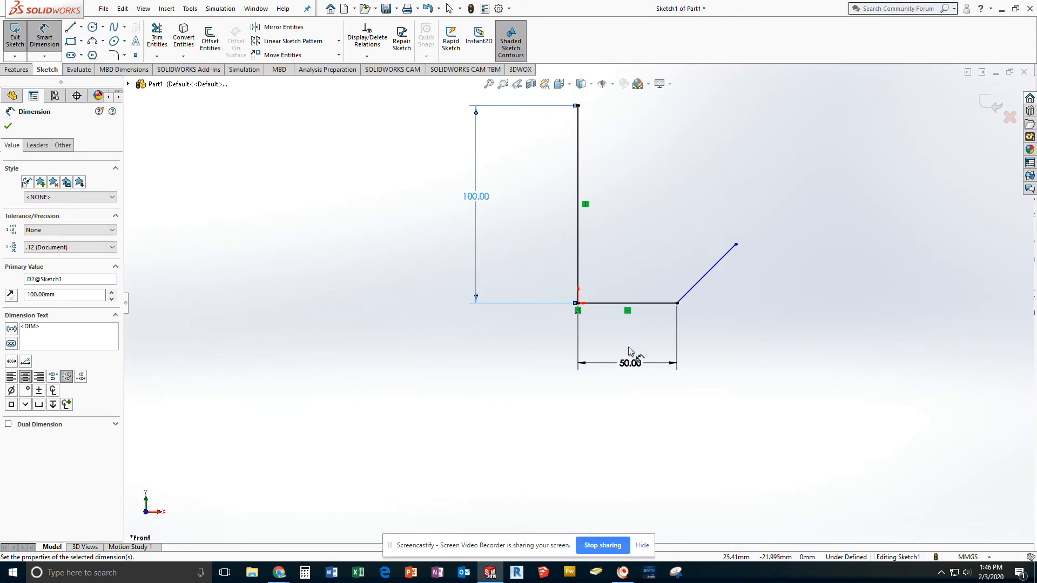
# Step: Dimension the horizontal distance between the slanted line's endpoints below the sketch and set it to 30 mm
pyautogui.click(713, 275)
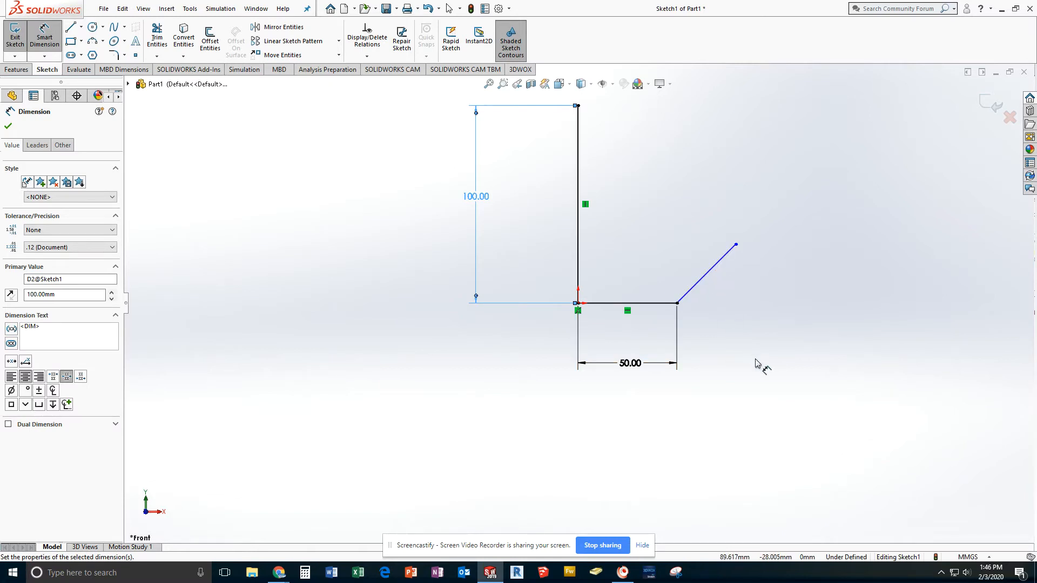
pyautogui.click(736, 245)
pyautogui.click(677, 304)
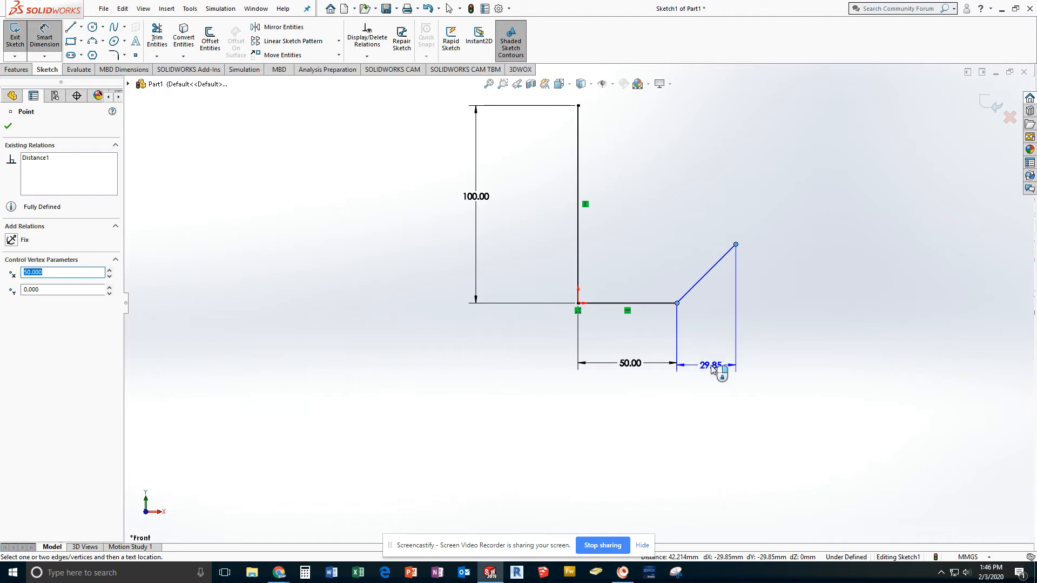
pyautogui.click(713, 364)
pyautogui.write('40')
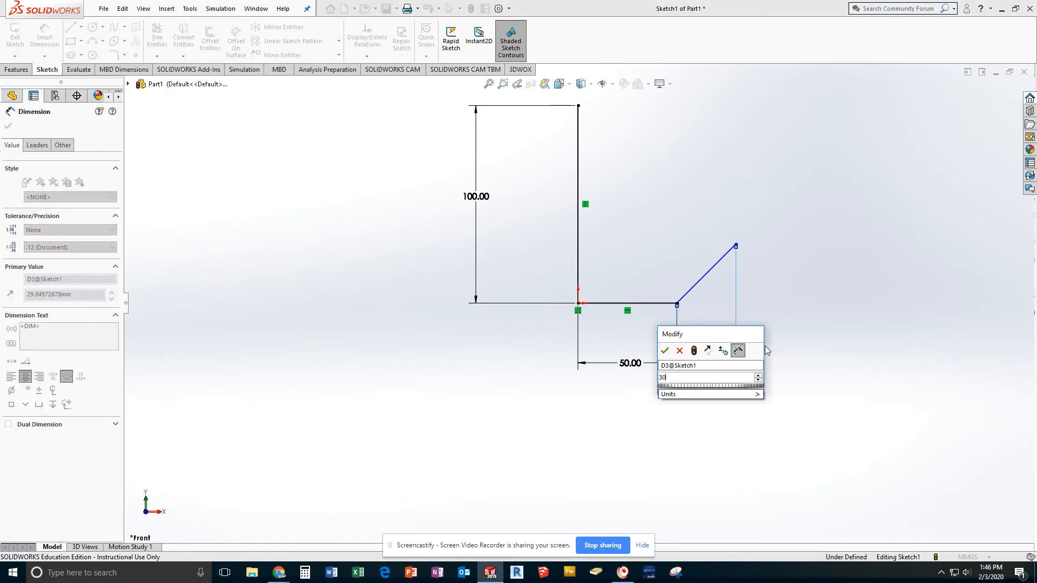
pyautogui.press('Return')
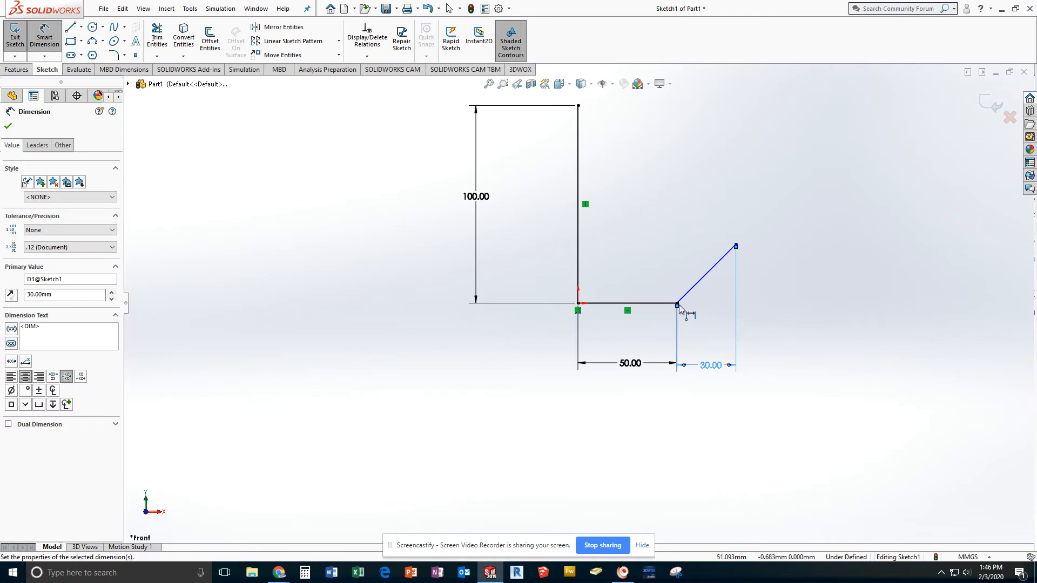
# Step: Dimension the vertical distance between the slanted line's endpoints and set it to 40 mm
pyautogui.click(677, 304)
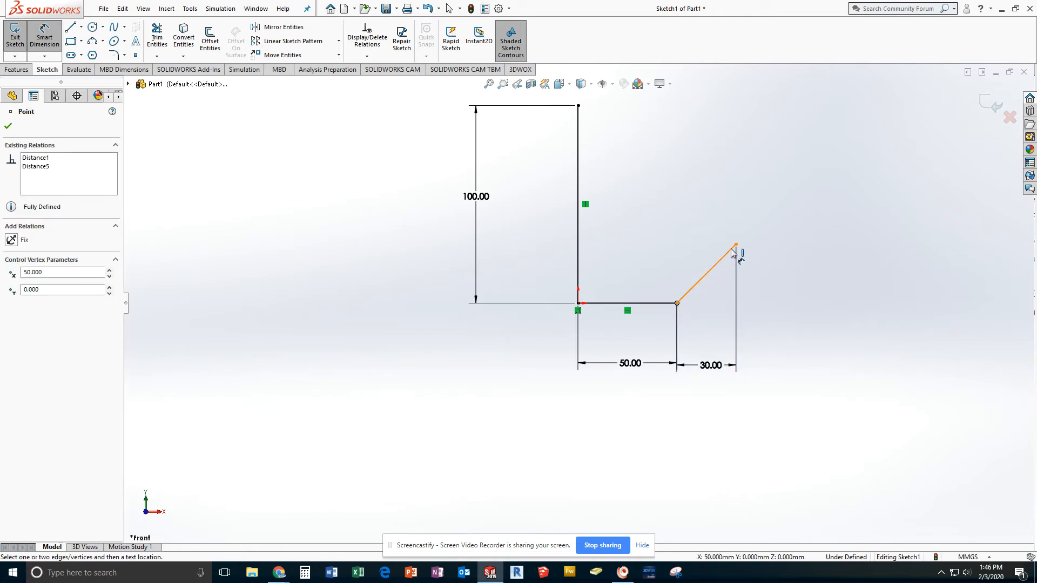
pyautogui.click(735, 245)
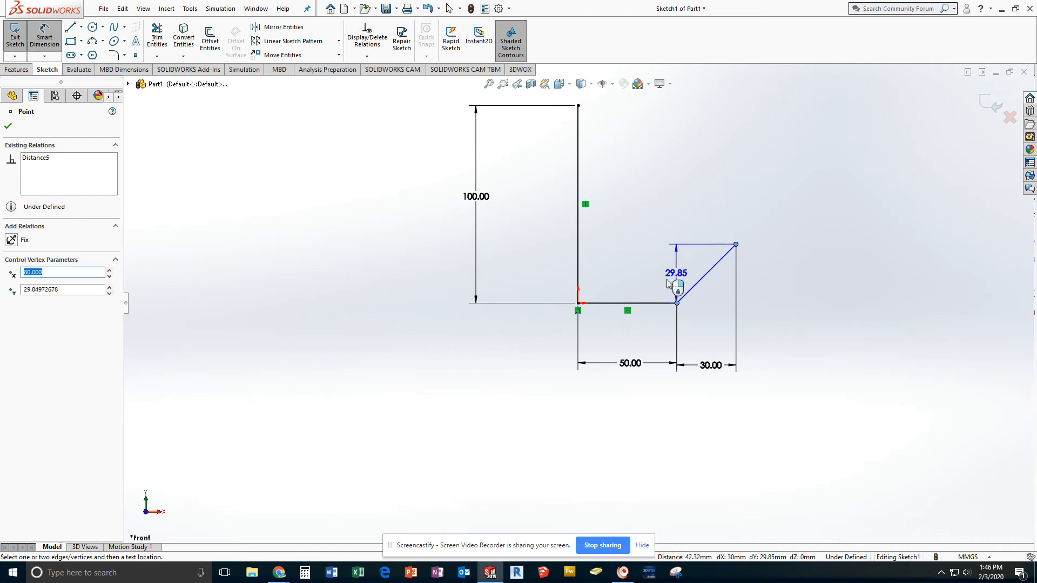
pyautogui.click(655, 273)
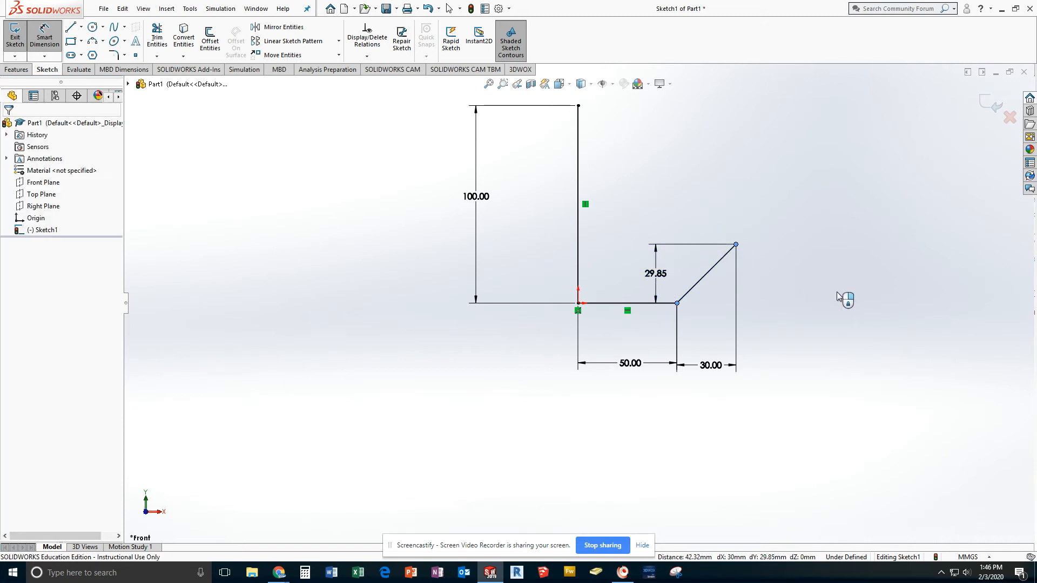
pyautogui.write('40')
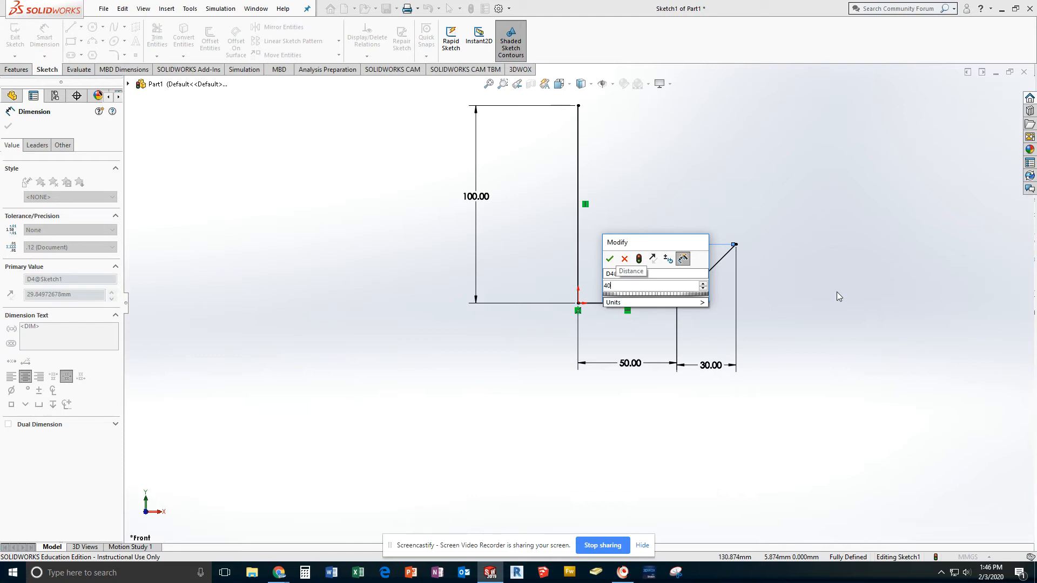
pyautogui.press('Return')
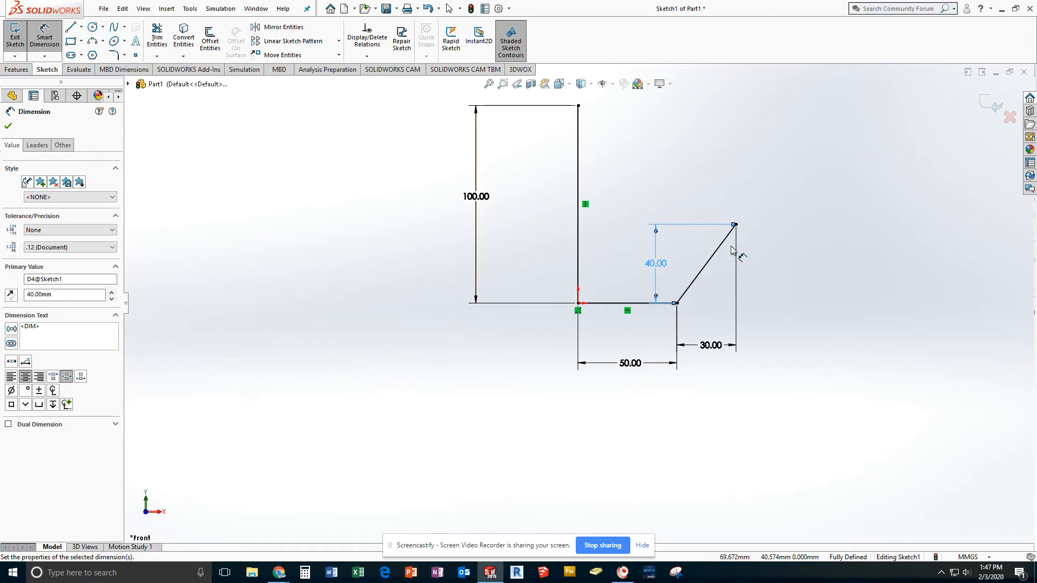
# Step: Delete the slanted line's vertical 40 mm and horizontal 30 mm dimensions
pyautogui.press('Delete')
pyautogui.click(731, 346)
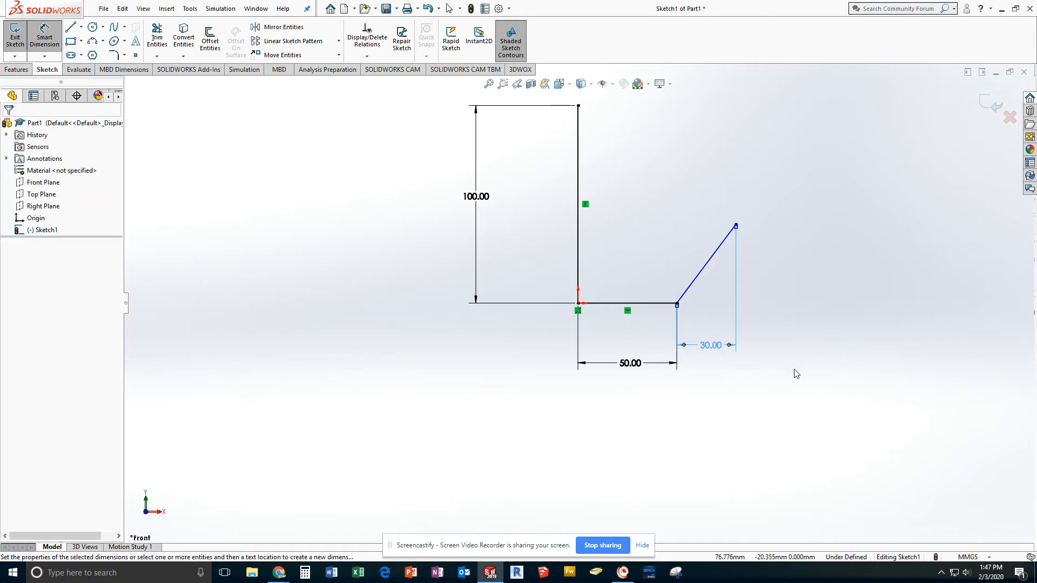
pyautogui.press('Delete')
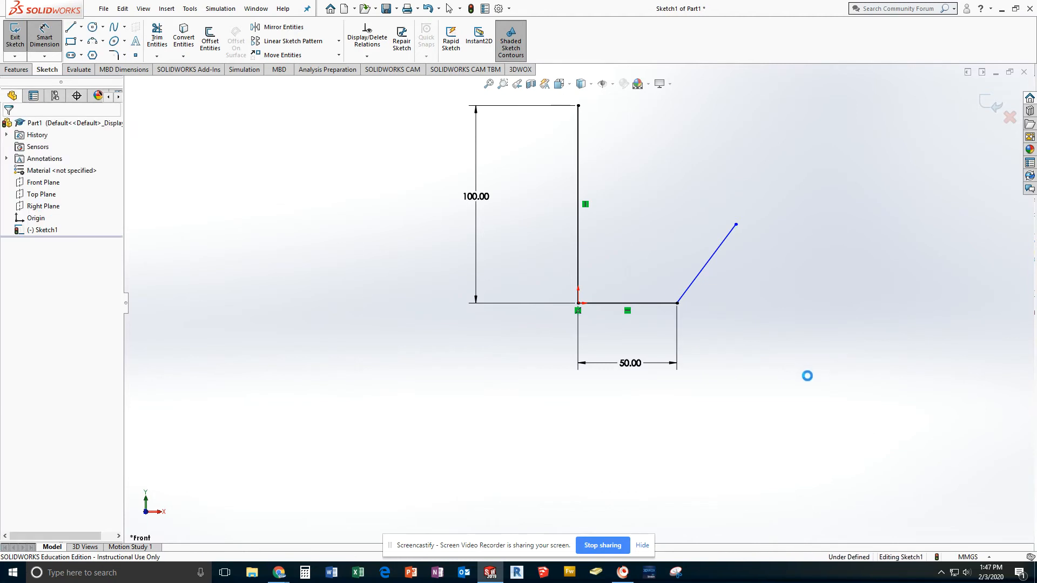
# Step: Add an aligned dimension along the slanted line and set its length to 50 mm
pyautogui.click(704, 278)
pyautogui.click(724, 286)
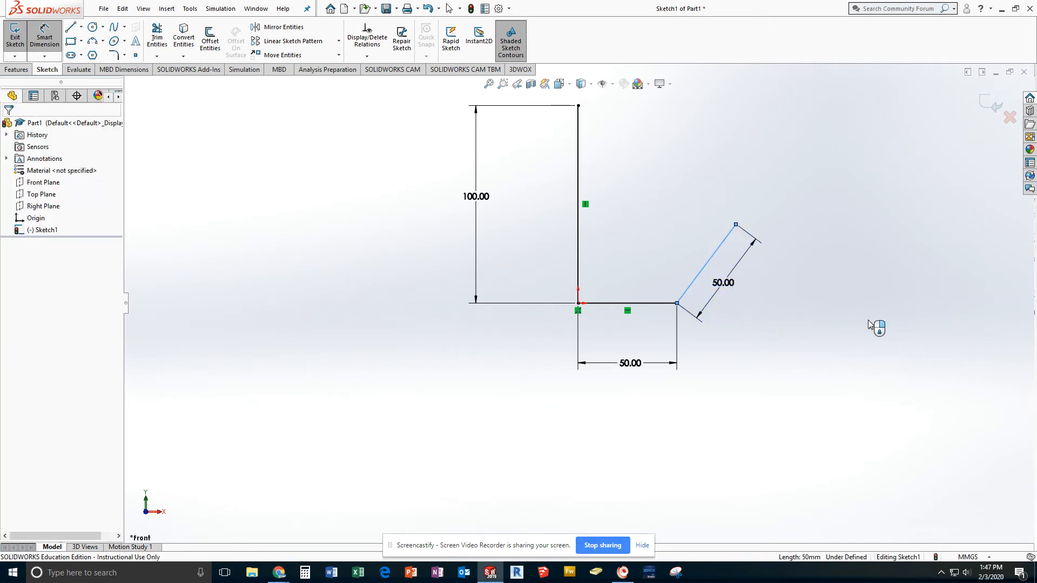
pyautogui.write('50')
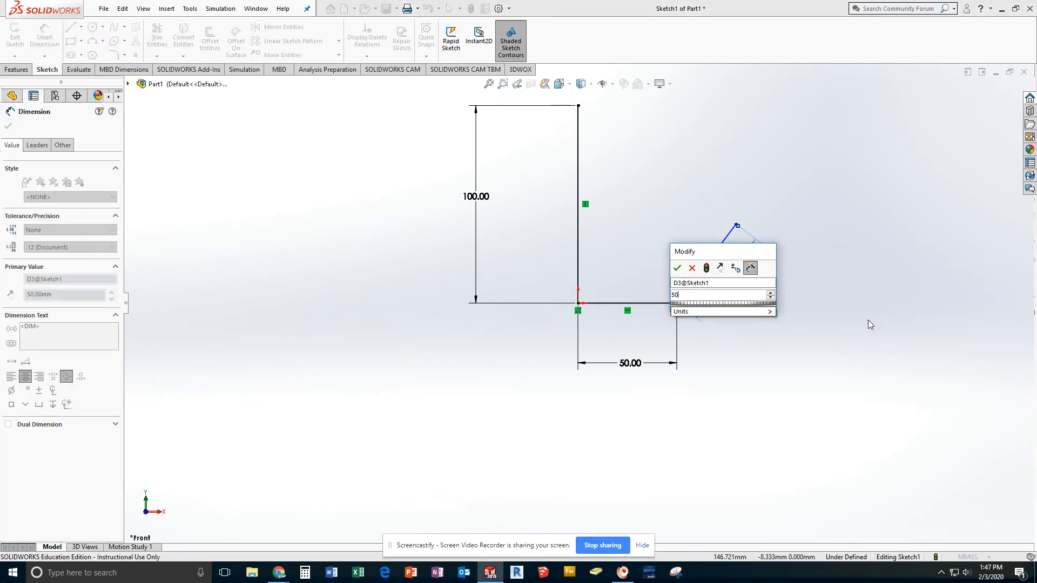
pyautogui.press('Return')
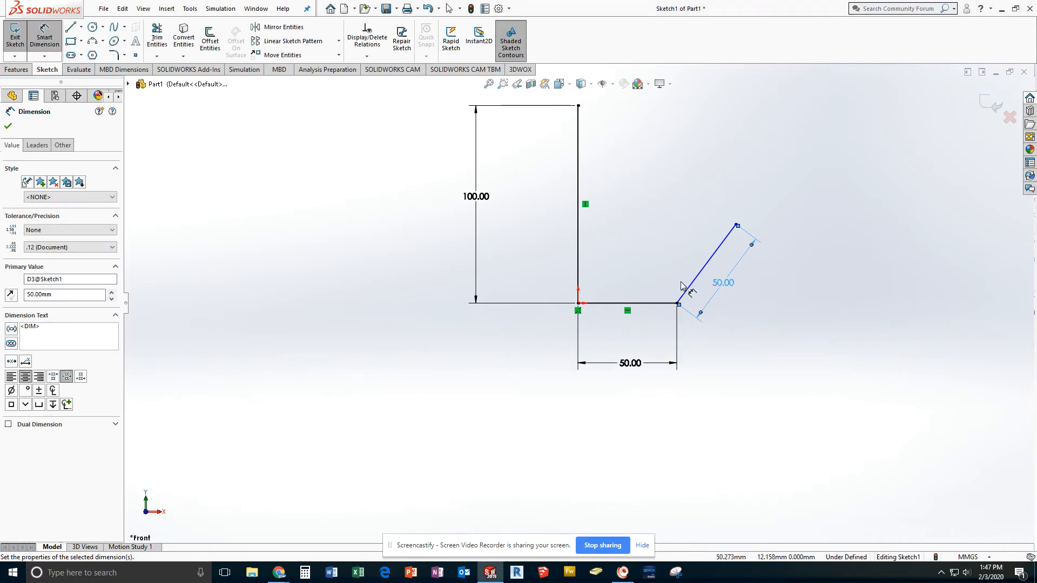
# Step: Dimension the inner angle between the slanted line and the horizontal line and set it to 130°
pyautogui.click(687, 288)
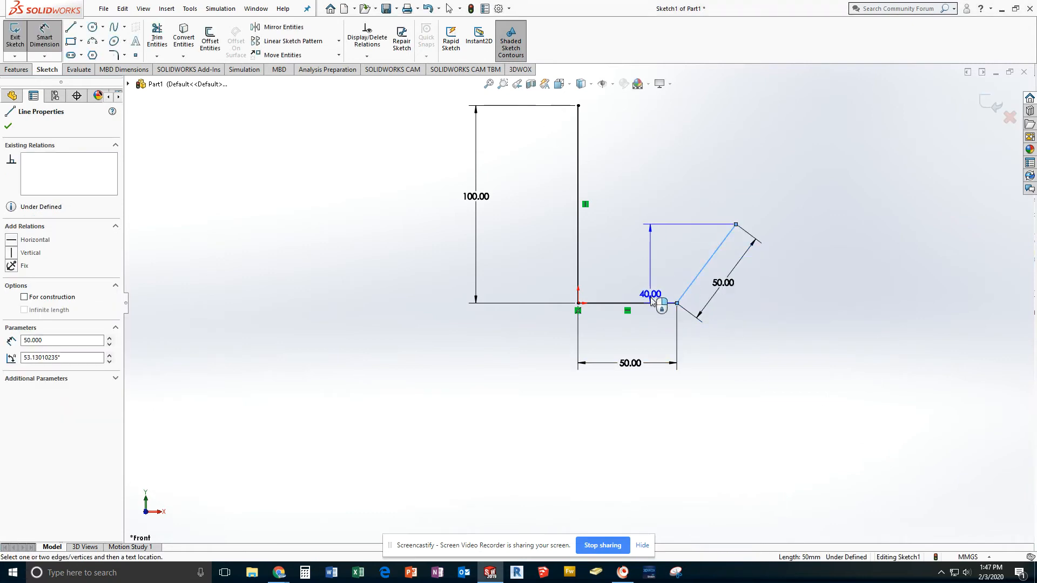
pyautogui.click(652, 302)
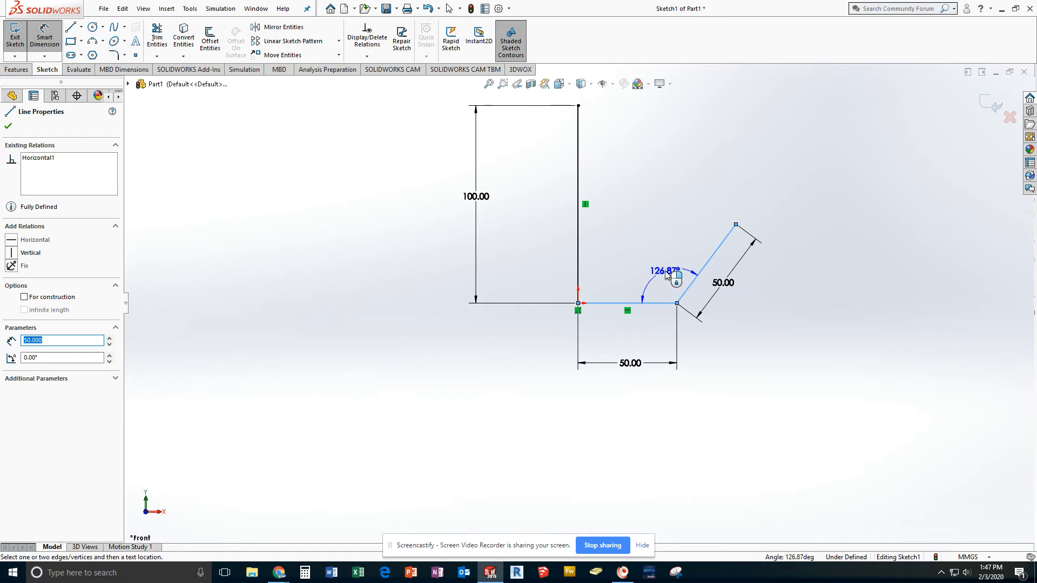
pyautogui.click(669, 274)
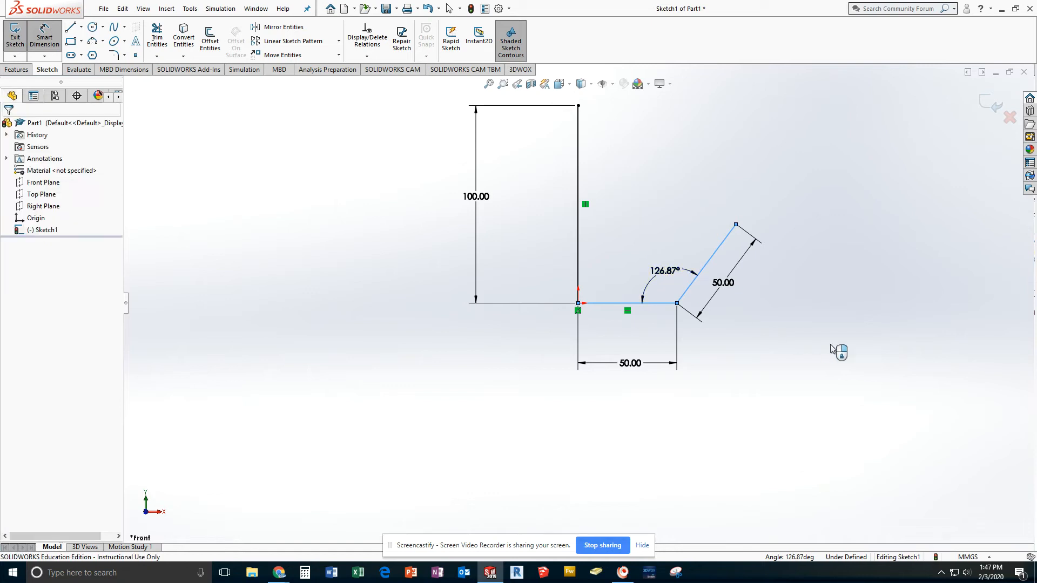
pyautogui.write('120')
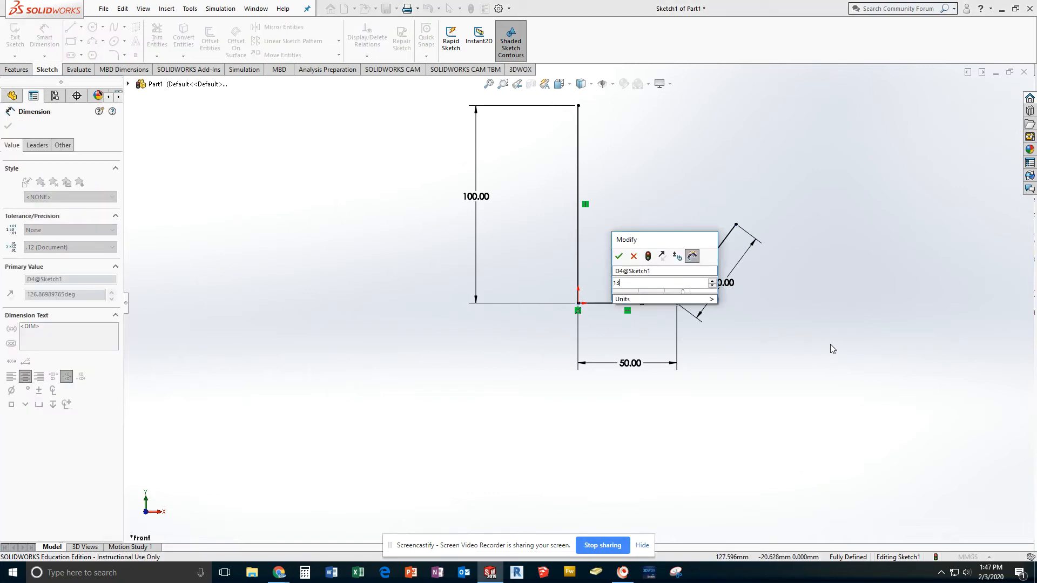
pyautogui.press('Return')
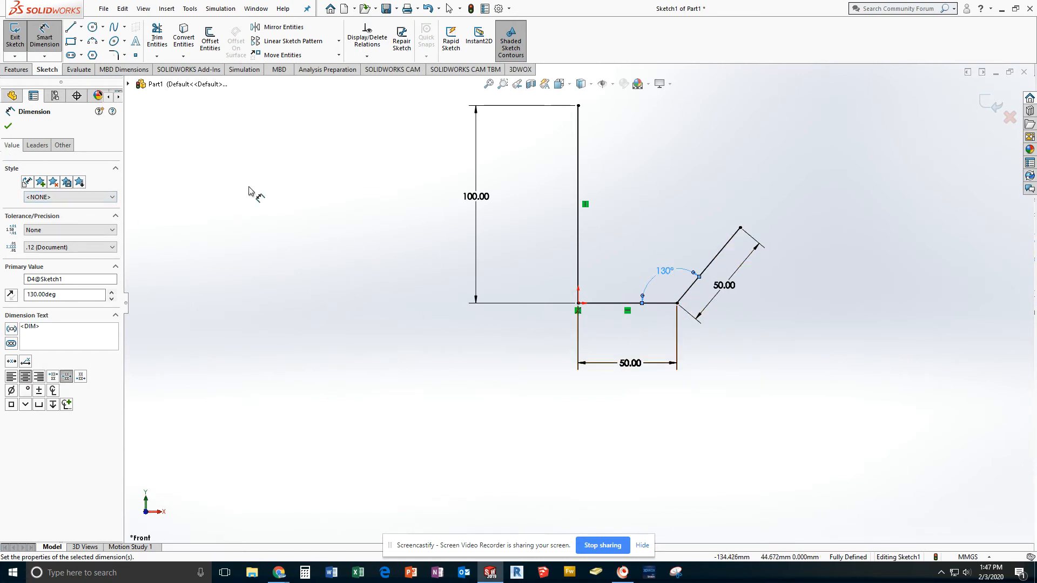
# Step: Draw a tangent arc of about 34.6 mm radius and 144° from the slanted line's upper end, curving back toward the vertical line
pyautogui.click(103, 42)
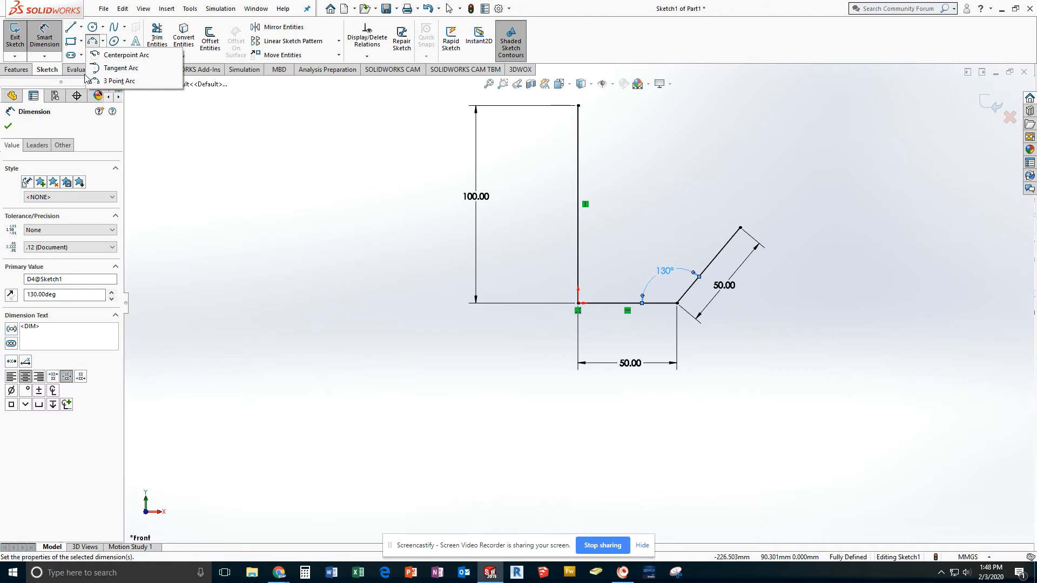
pyautogui.click(129, 69)
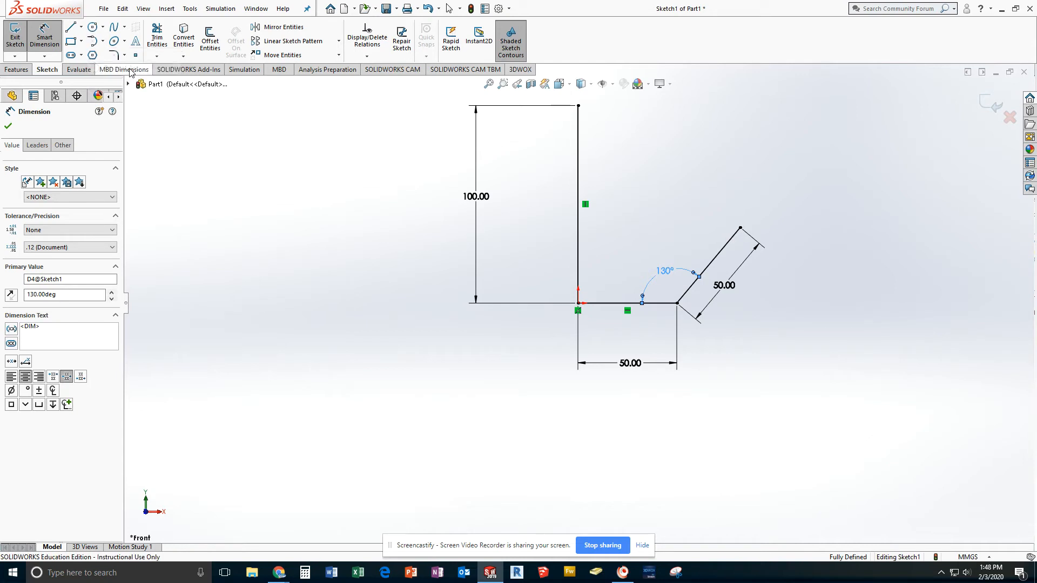
pyautogui.click(741, 227)
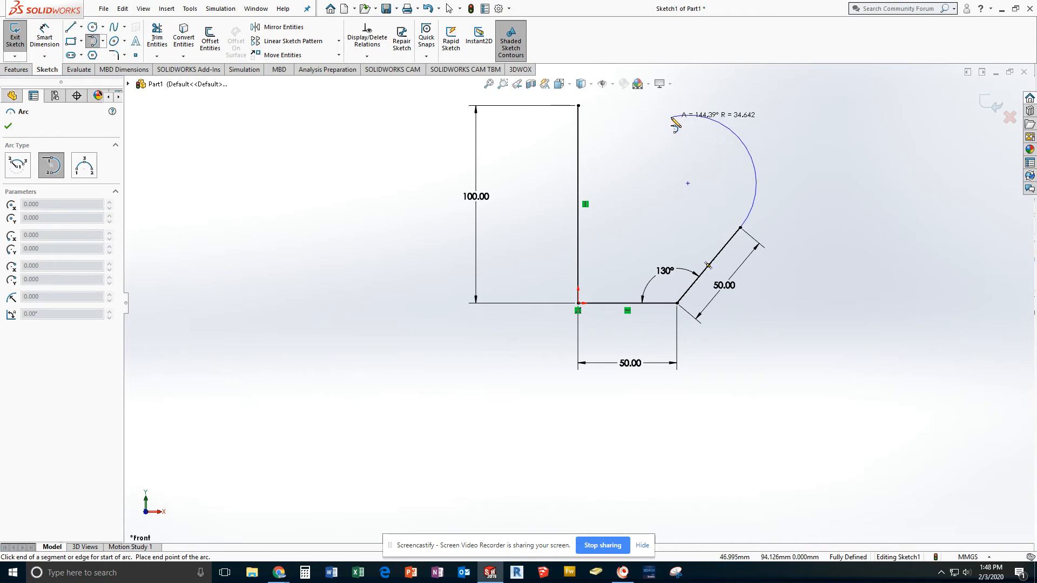
pyautogui.click(672, 117)
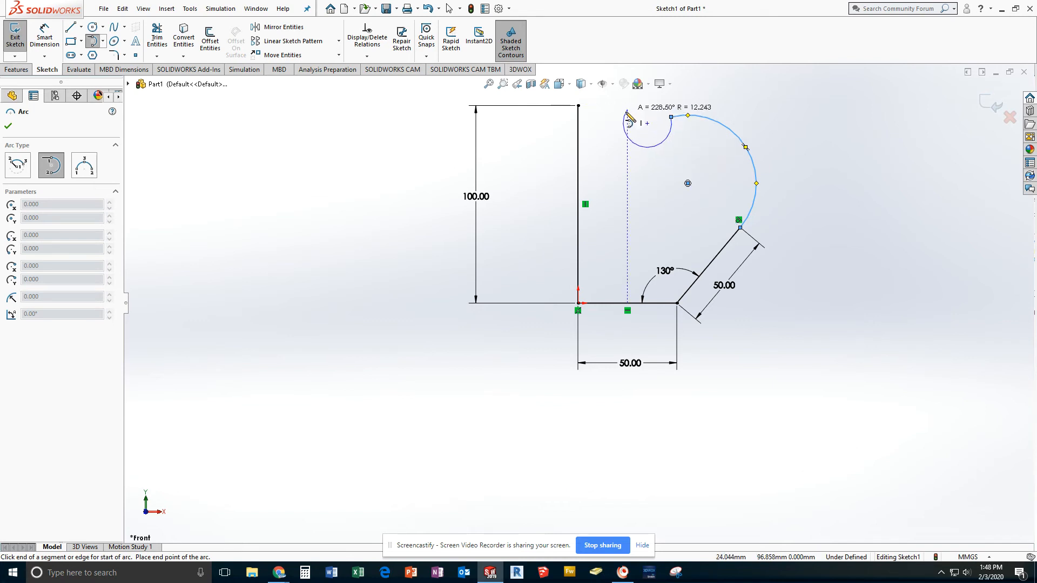
# Step: Dimension the tangent arc outside the profile and set its radius to 35 mm
pyautogui.click(45, 39)
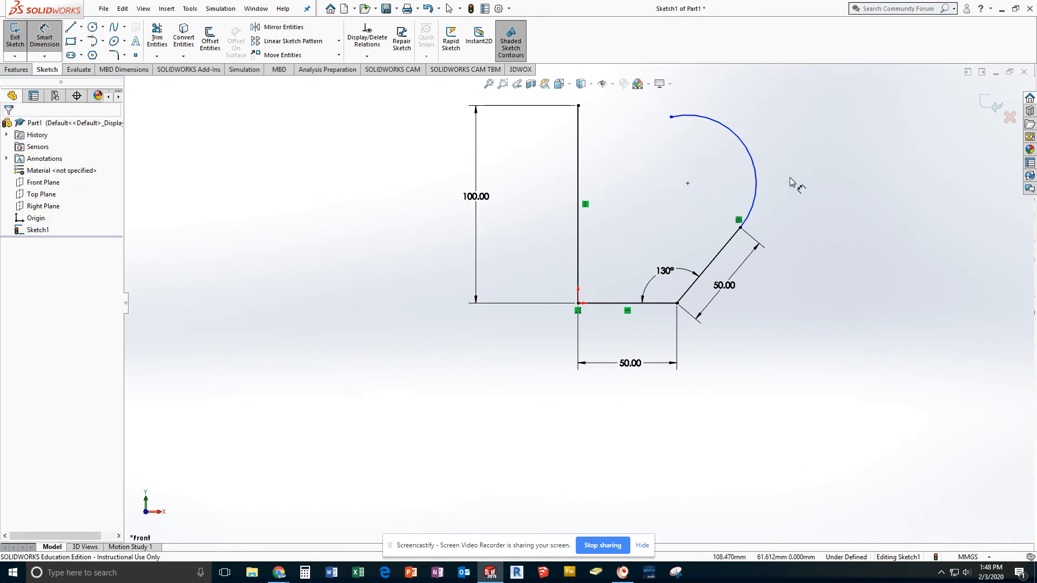
pyautogui.click(756, 171)
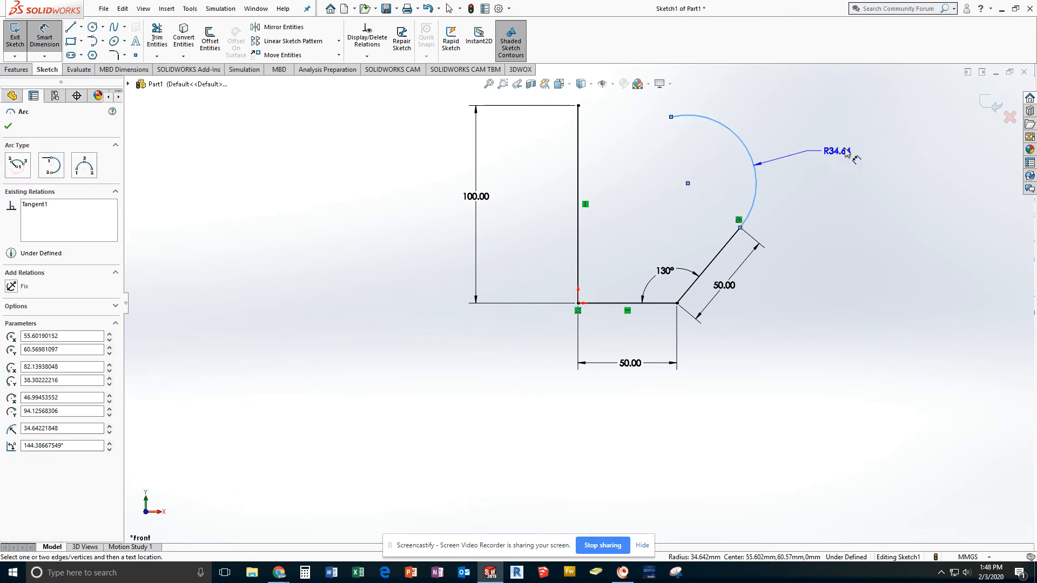
pyautogui.click(855, 151)
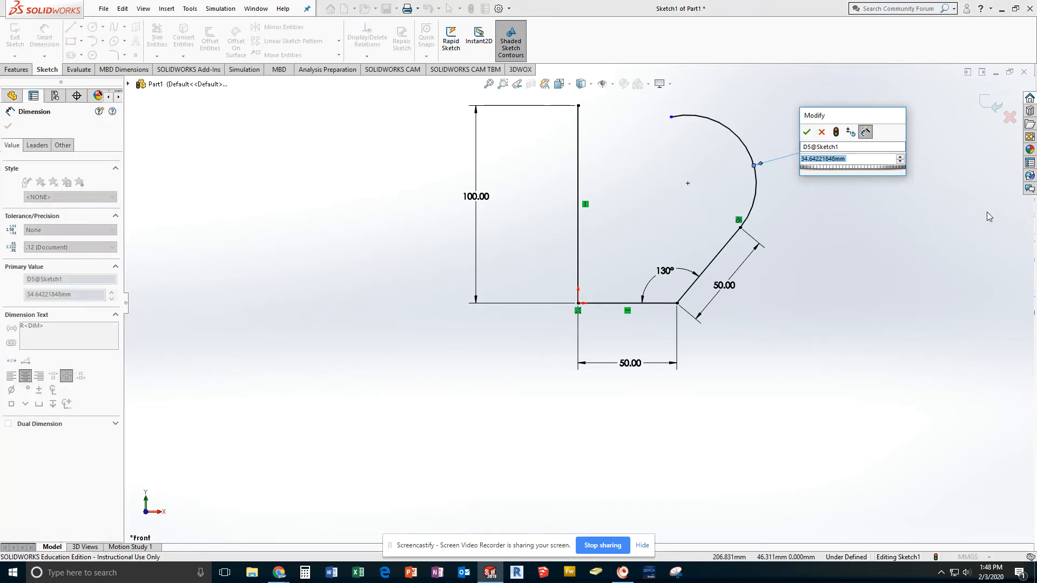
pyautogui.write('35')
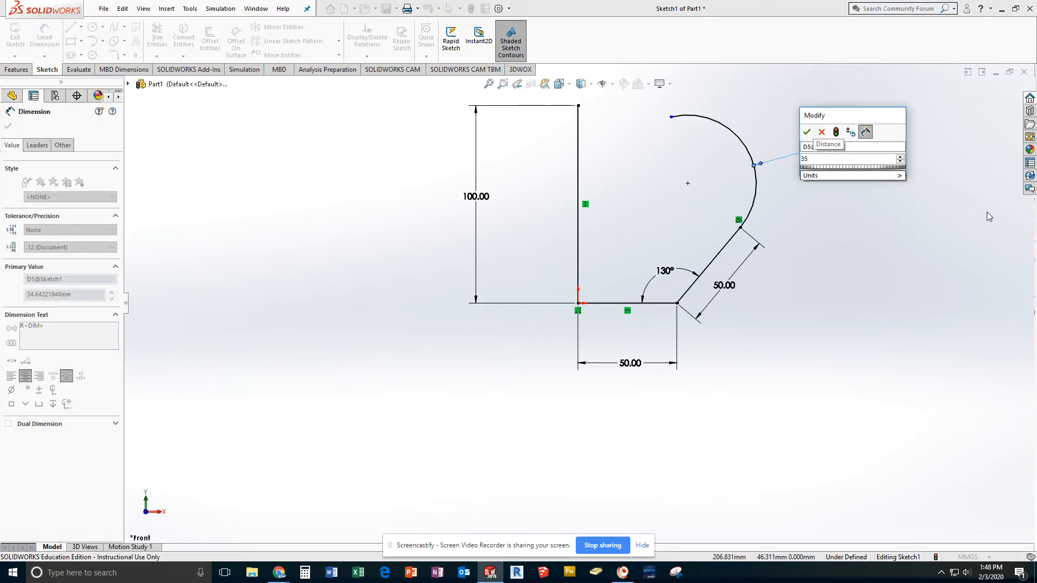
pyautogui.press('Return')
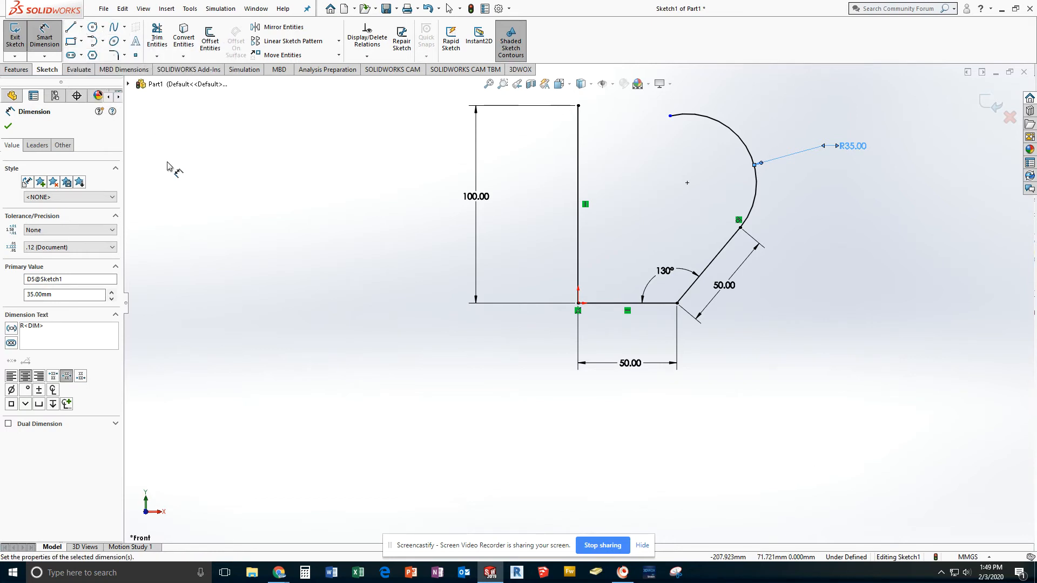
# Step: Draw a construction centerline from the 35 mm arc's center point to the arc's free upper end
pyautogui.click(81, 27)
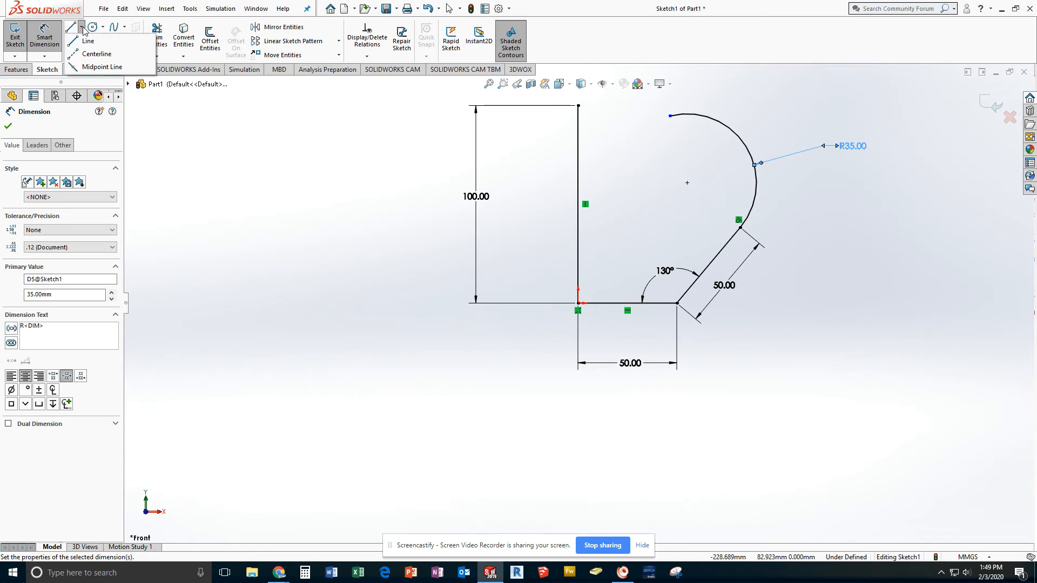
pyautogui.click(90, 55)
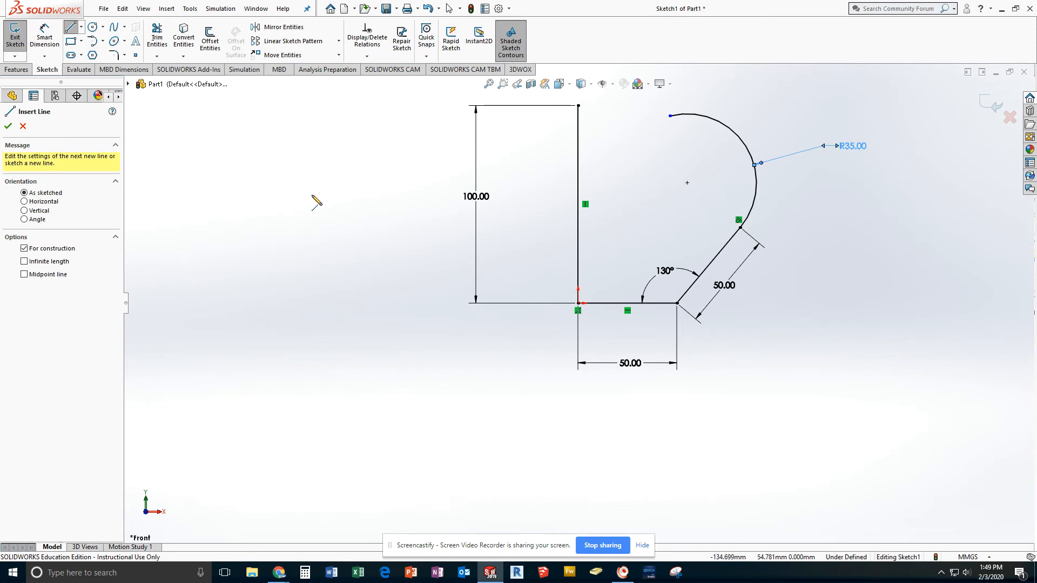
pyautogui.click(687, 182)
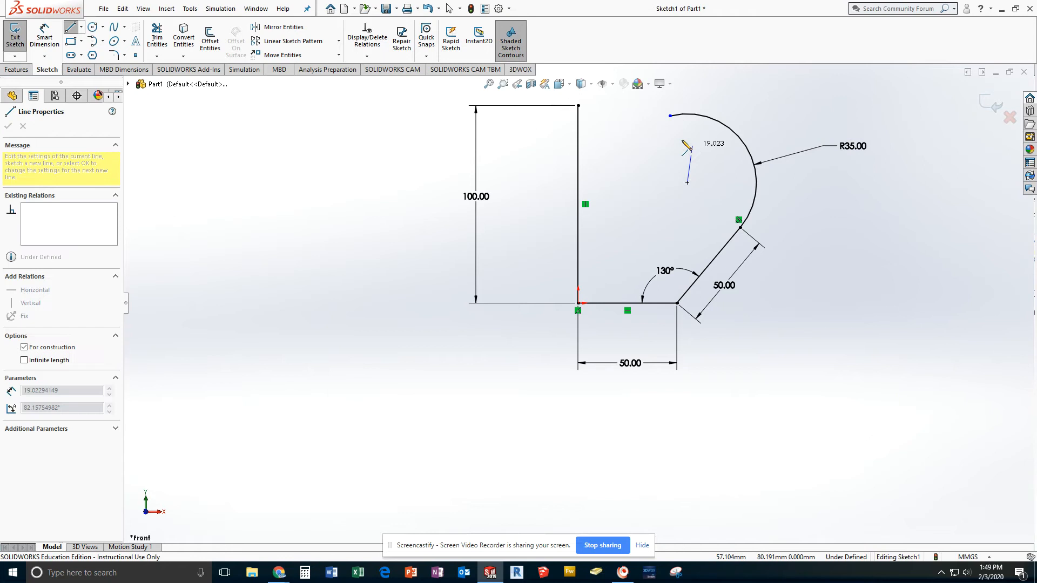
pyautogui.click(670, 115)
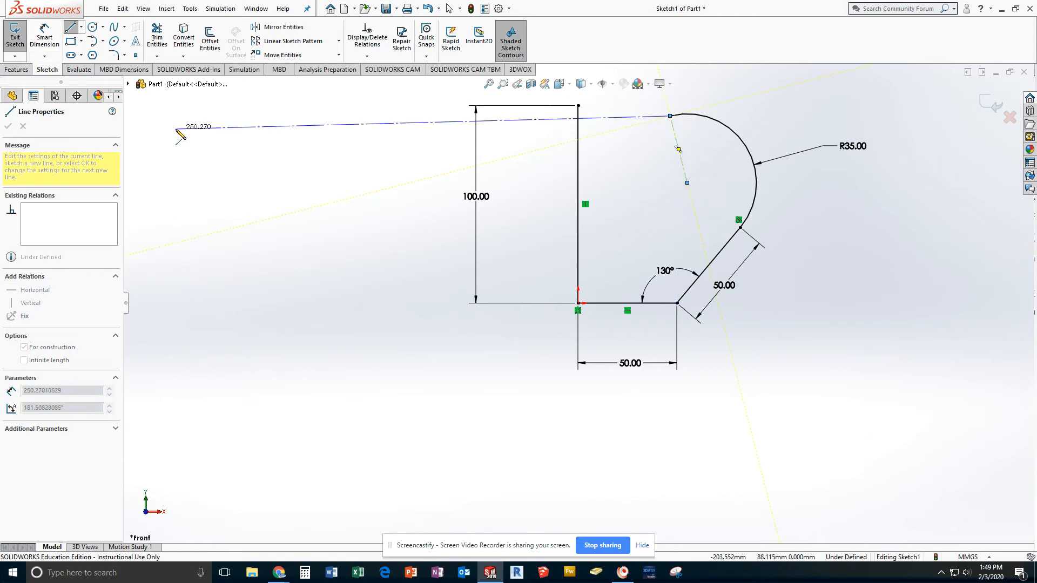
pyautogui.press('Escape')
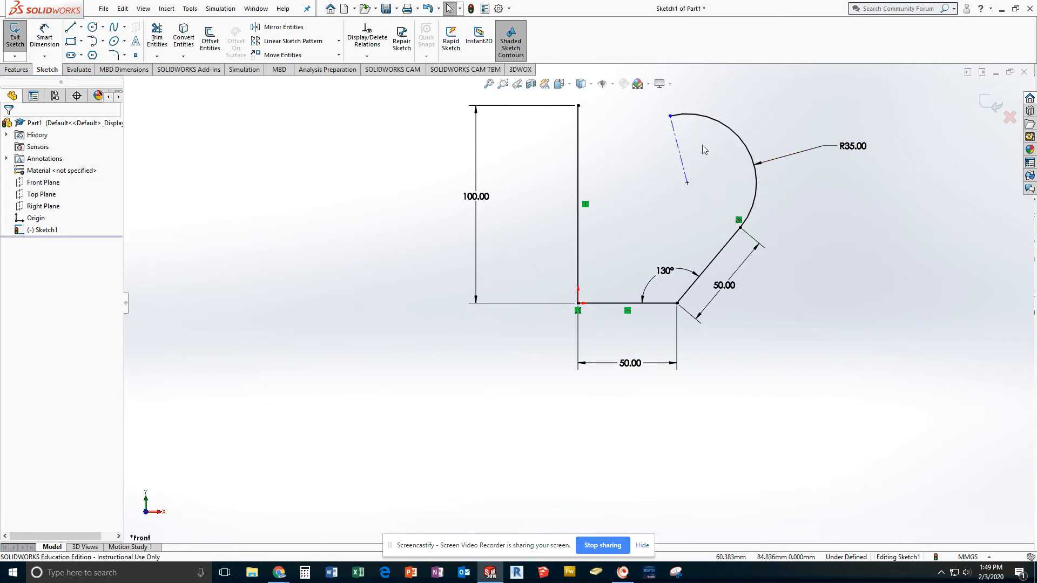
# Step: Add a vertical relation to the construction centerline inside the tangent arc
pyautogui.click(684, 170)
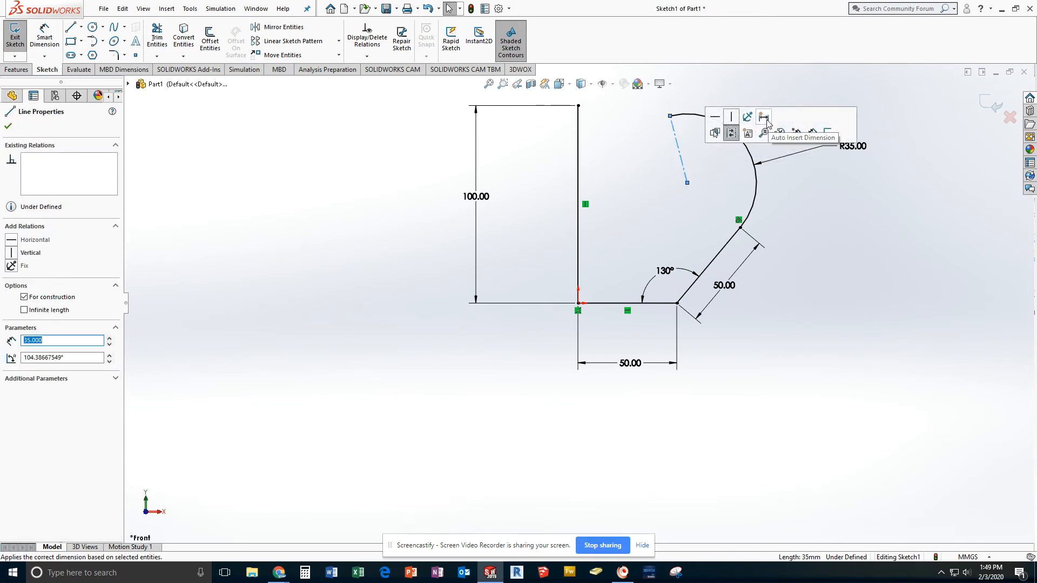
pyautogui.click(733, 118)
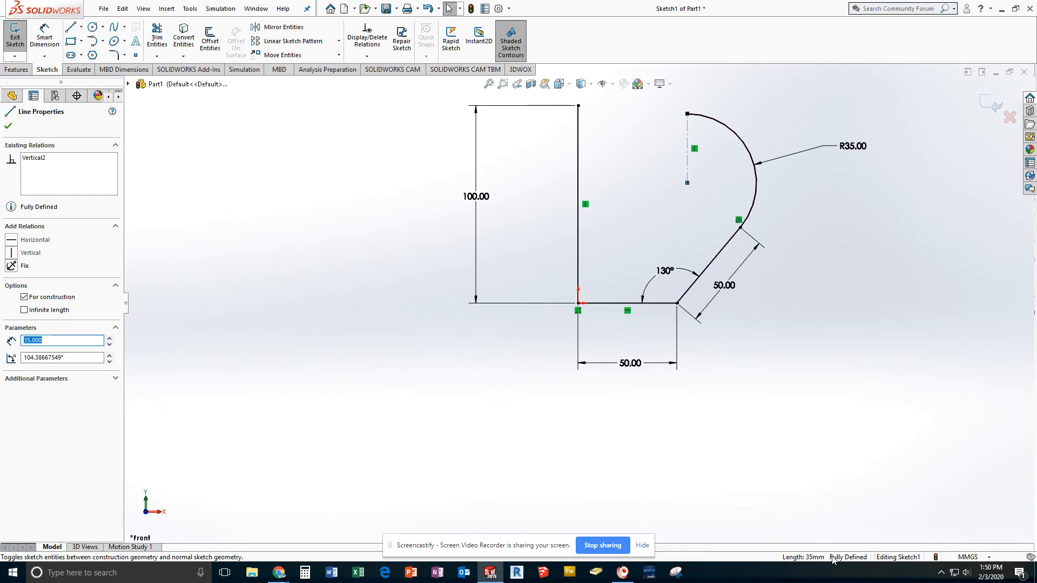
pyautogui.click(836, 452)
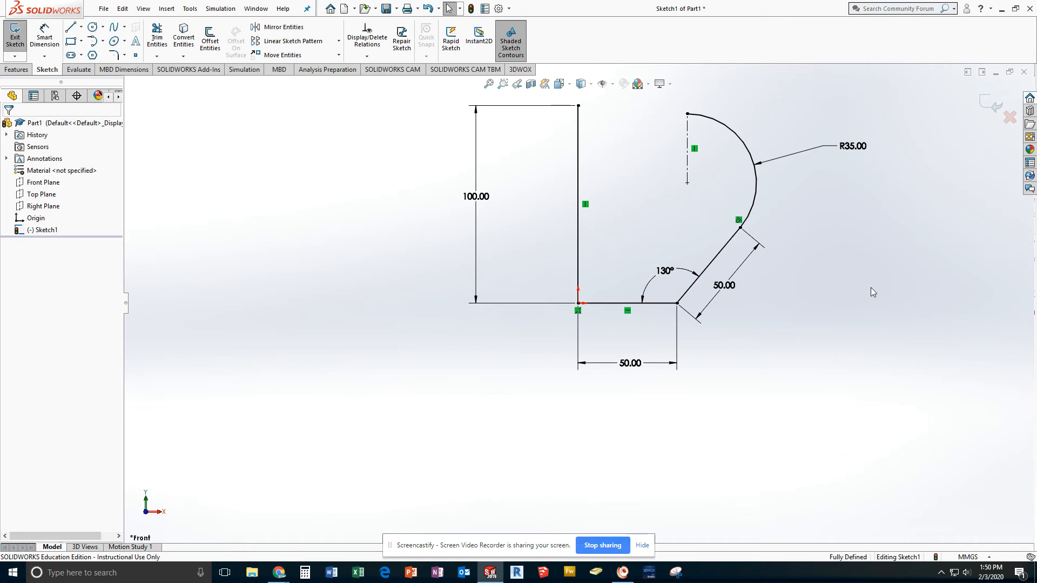
# Step: Draw a corner rectangle about 31.6 mm wide and 40.7 mm high, rising from the 100 mm vertical line's upper end
pyautogui.scroll(-2, 617, 192)
pyautogui.scroll(3, 617, 192)
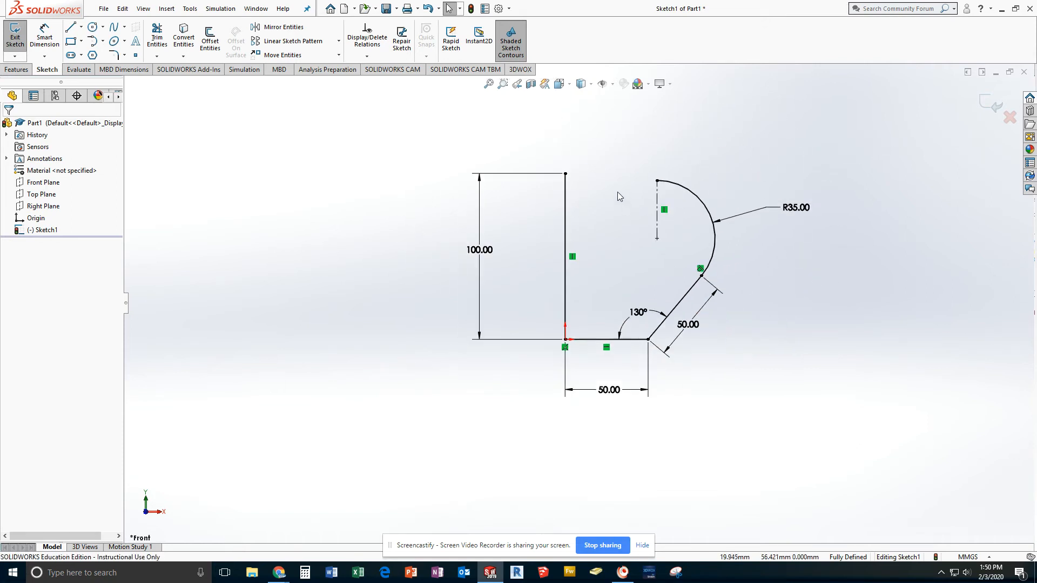
pyautogui.scroll(2, 617, 193)
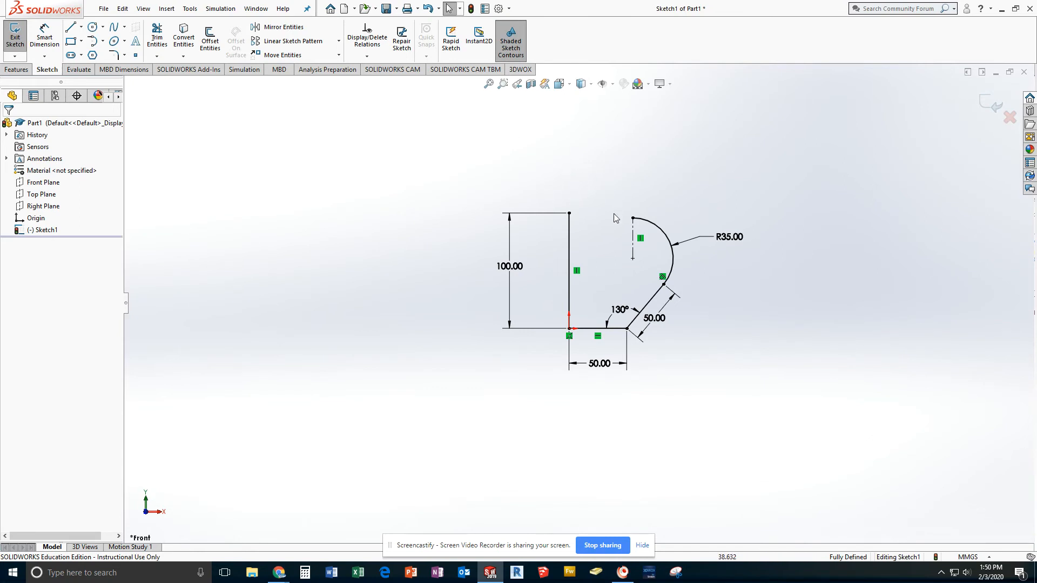
pyautogui.scroll(-3, 572, 192)
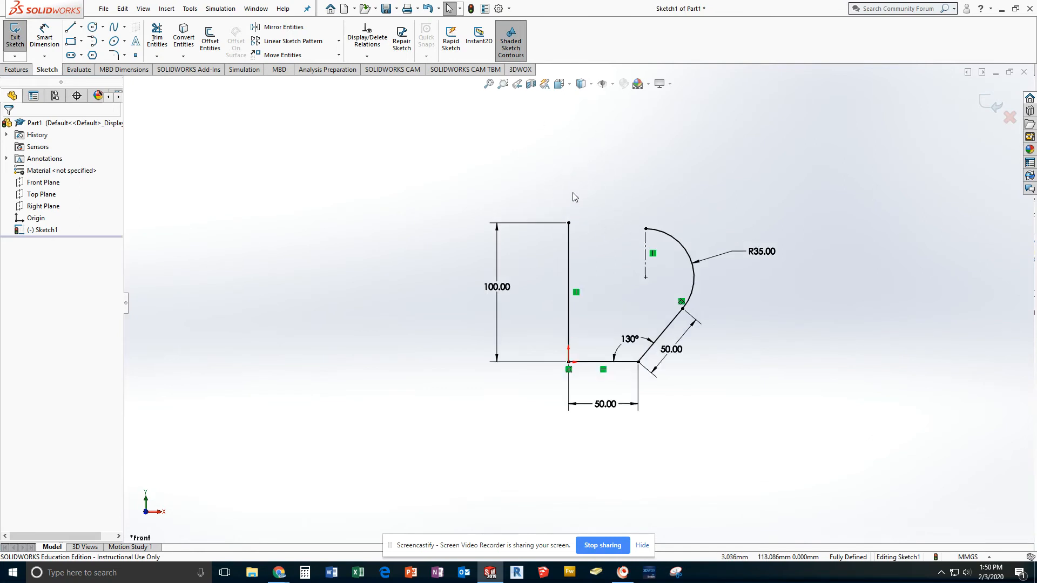
pyautogui.scroll(1, 615, 309)
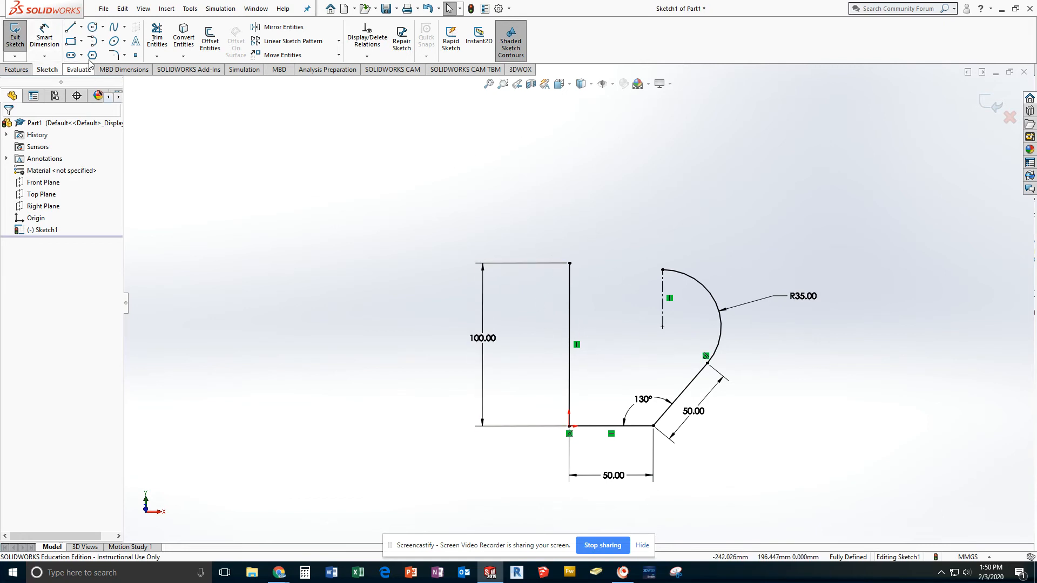
pyautogui.click(72, 43)
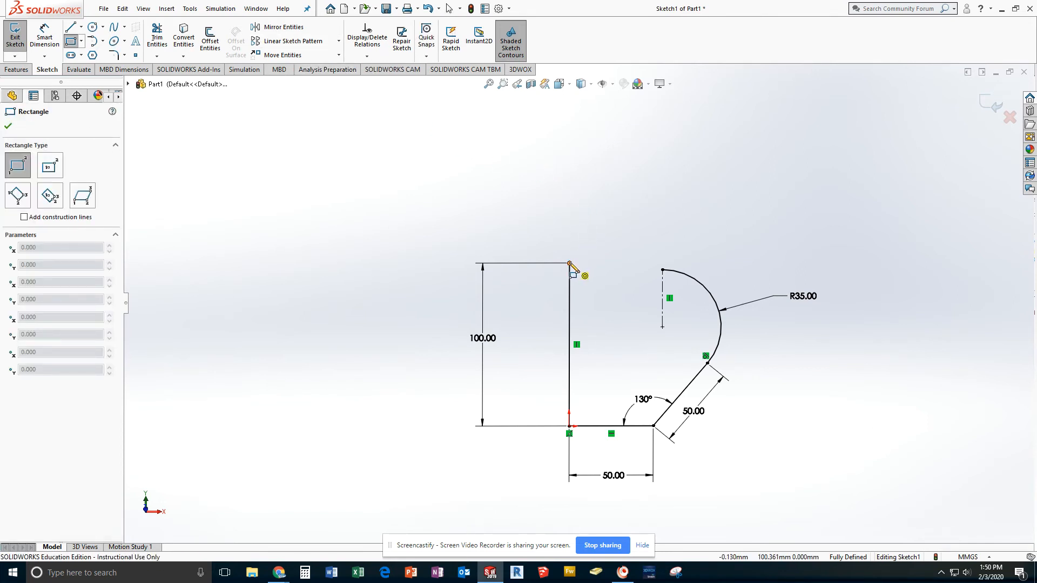
pyautogui.click(569, 263)
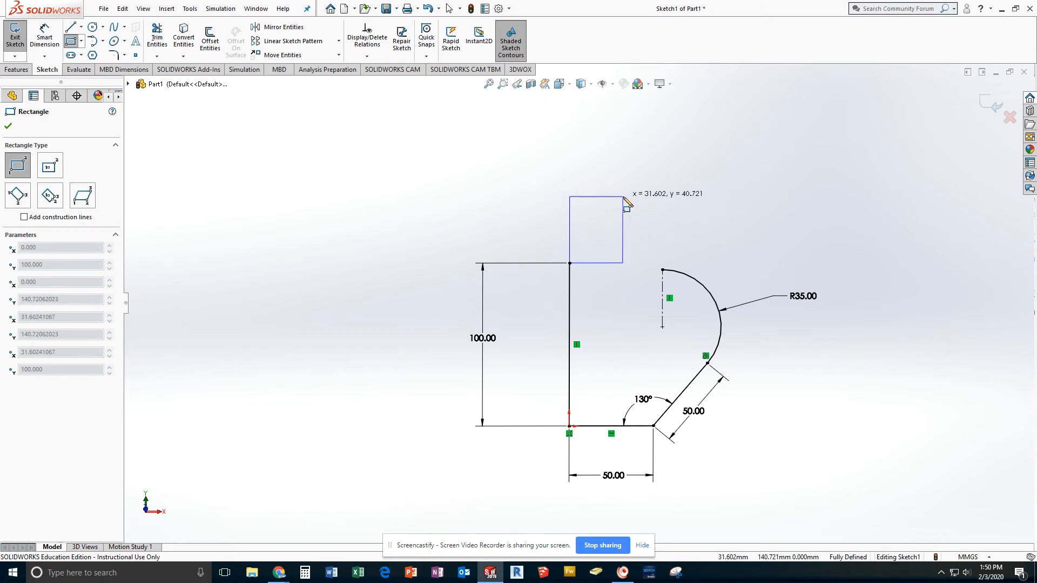
pyautogui.click(624, 198)
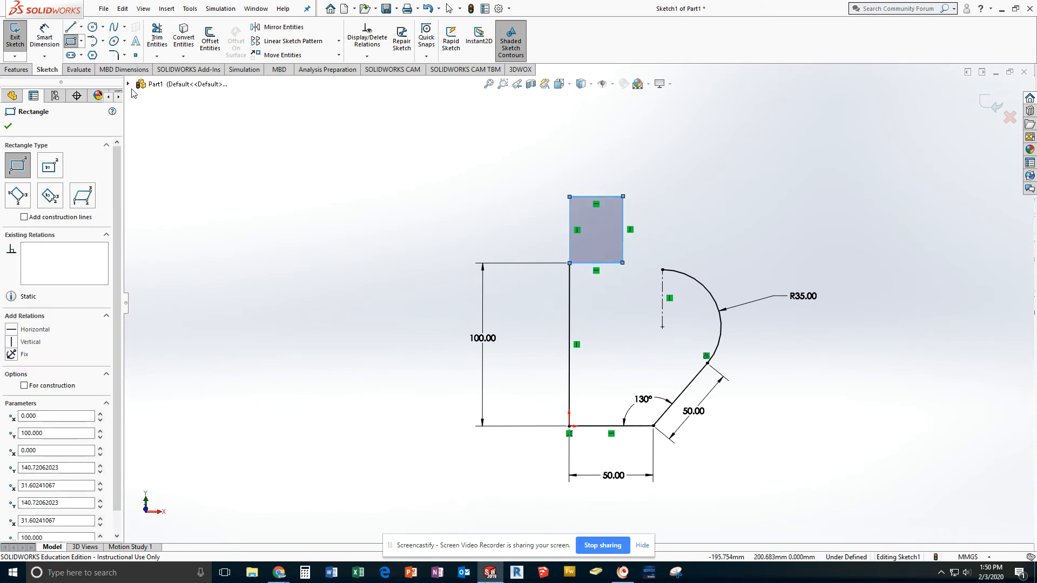
# Step: Dimension the rectangle's left side outside the profile and set its height to 50 mm
pyautogui.click(45, 36)
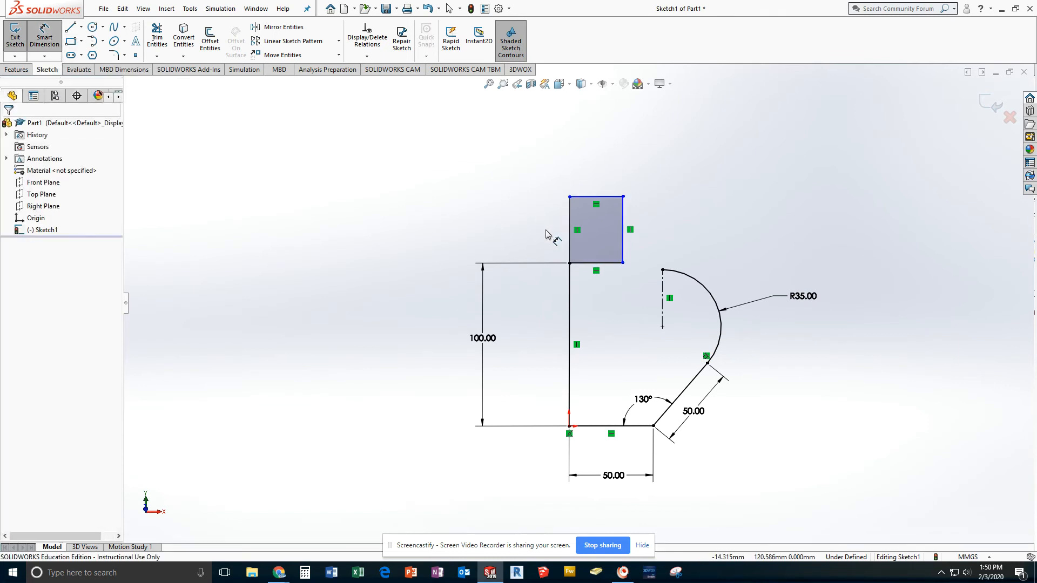
pyautogui.click(569, 240)
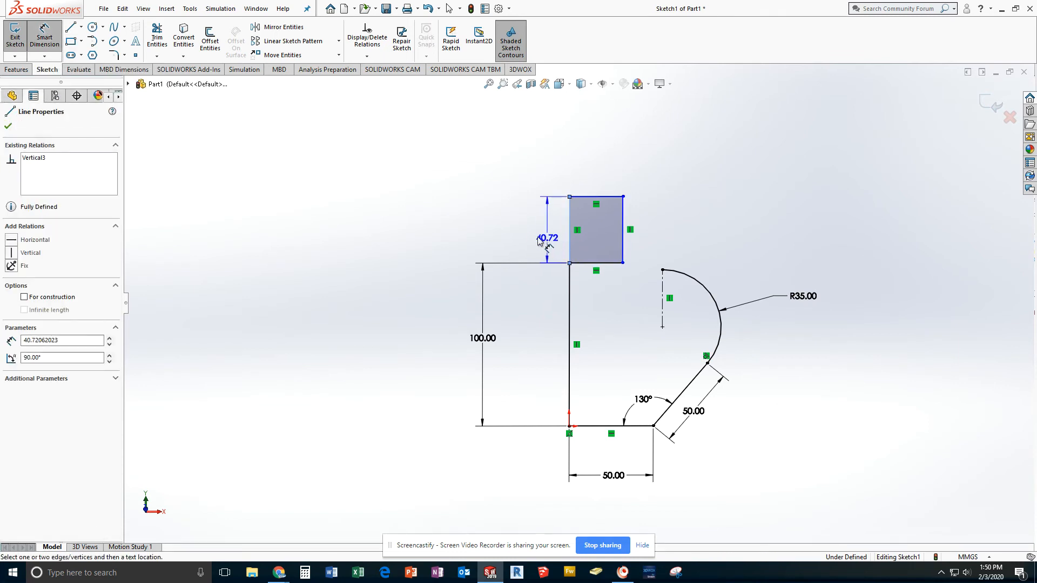
pyautogui.click(534, 237)
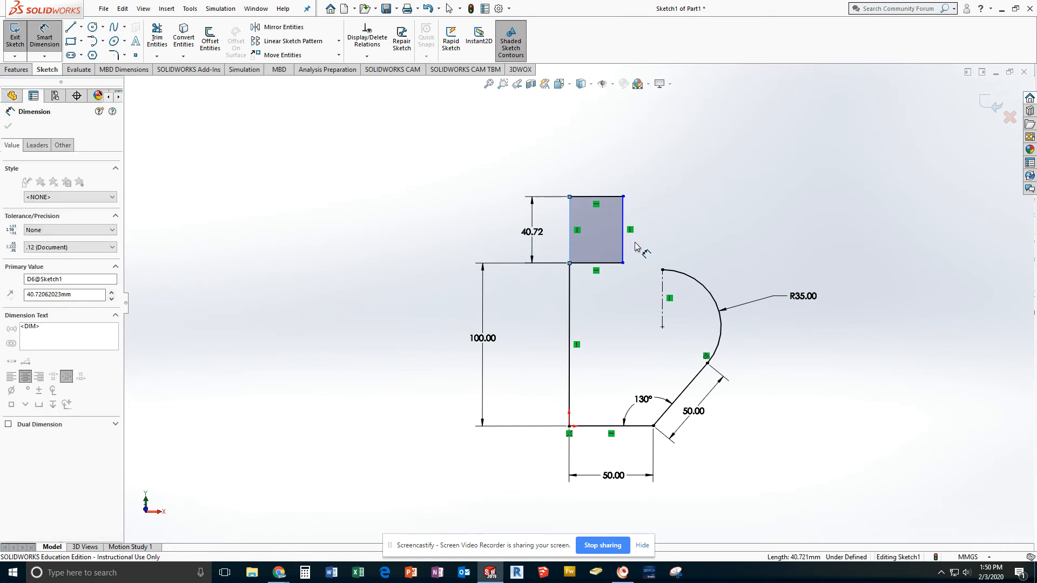
pyautogui.write('50')
pyautogui.press('Return')
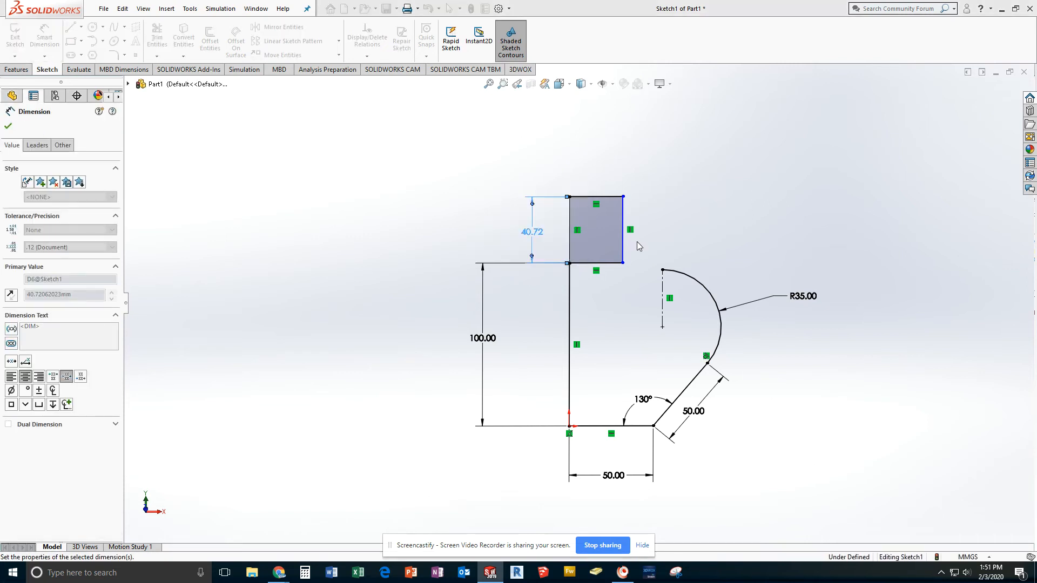
# Step: Dimension the rectangle's bottom edge and set its width to 25 mm
pyautogui.click(610, 264)
pyautogui.click(592, 293)
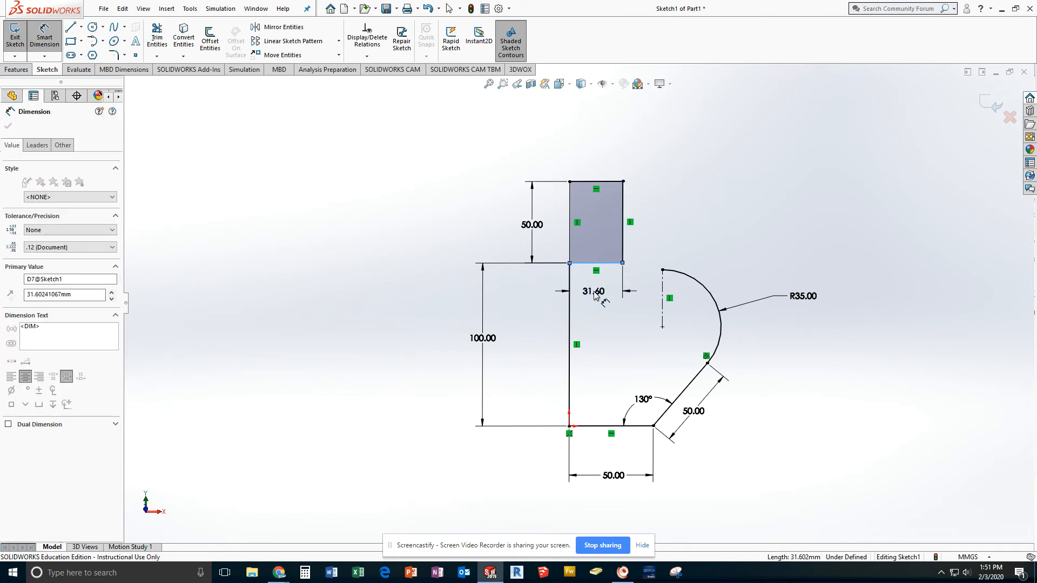
pyautogui.write('25')
pyautogui.press('Return')
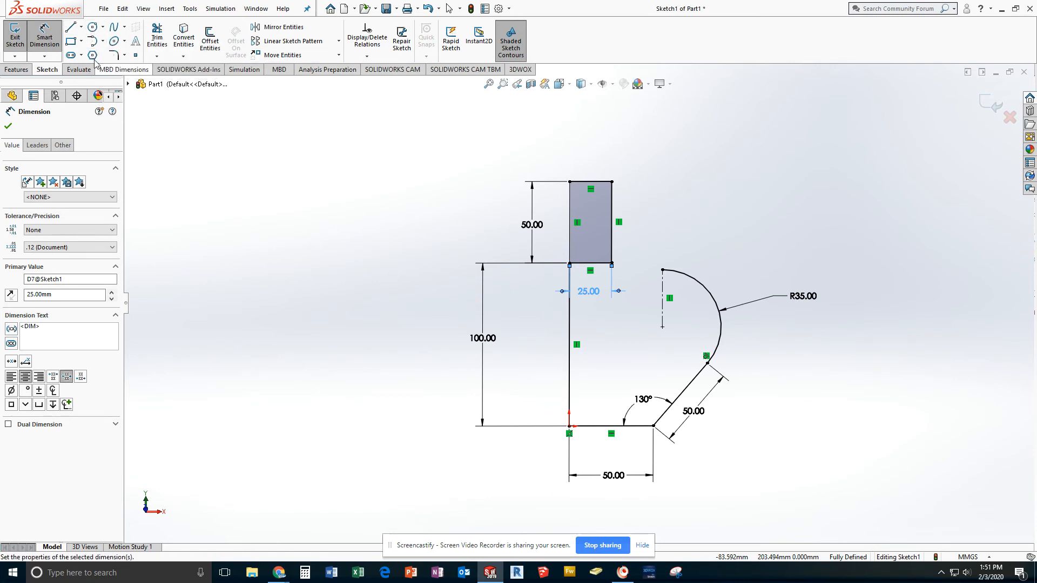
# Step: Draw a 12.5 mm radius circle centered on the midpoint of the rectangle's top edge, passing through its upper-left corner
pyautogui.click(93, 30)
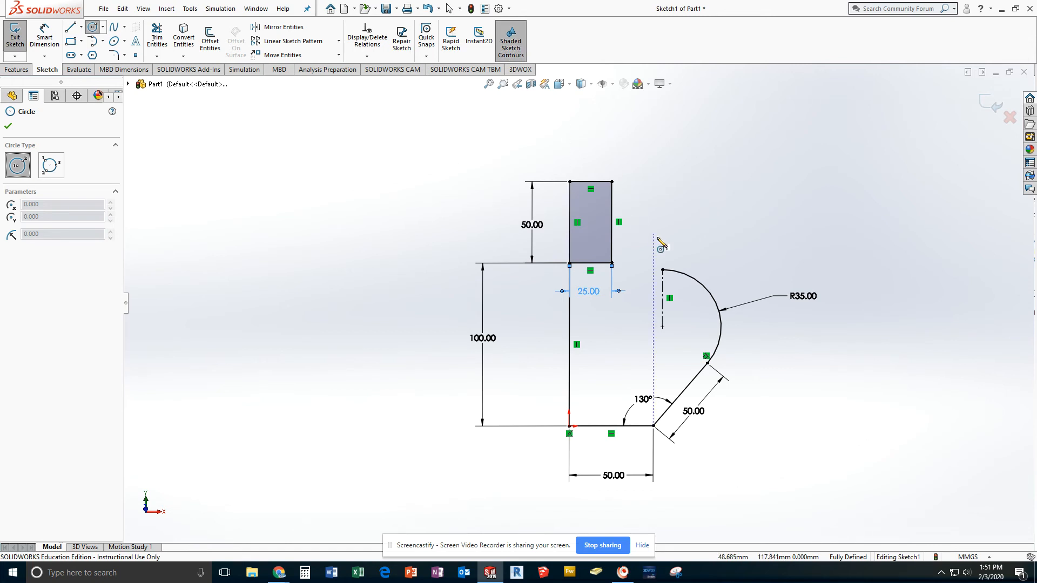
pyautogui.scroll(2, 604, 174)
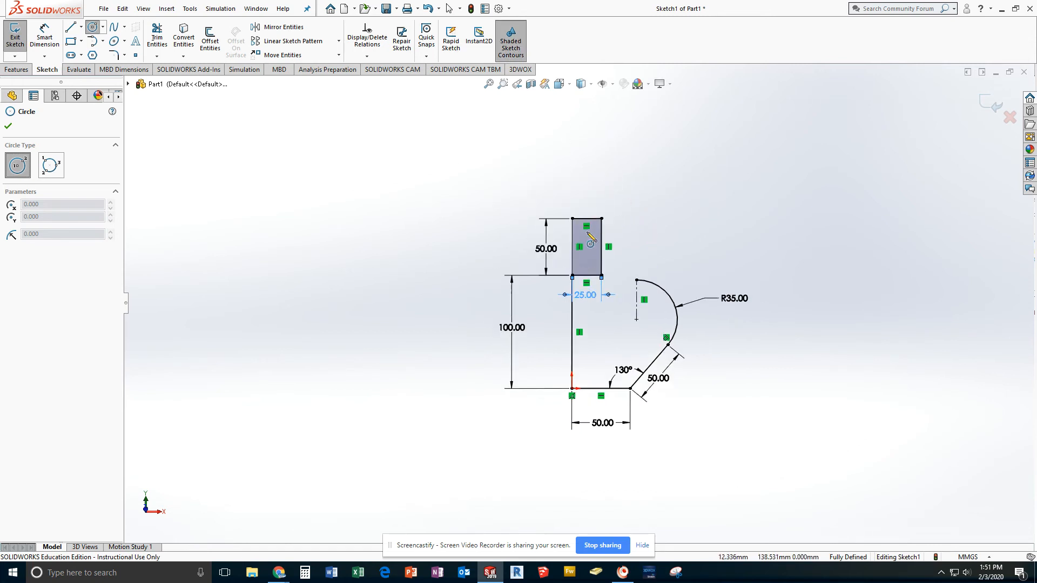
pyautogui.scroll(-5, 589, 214)
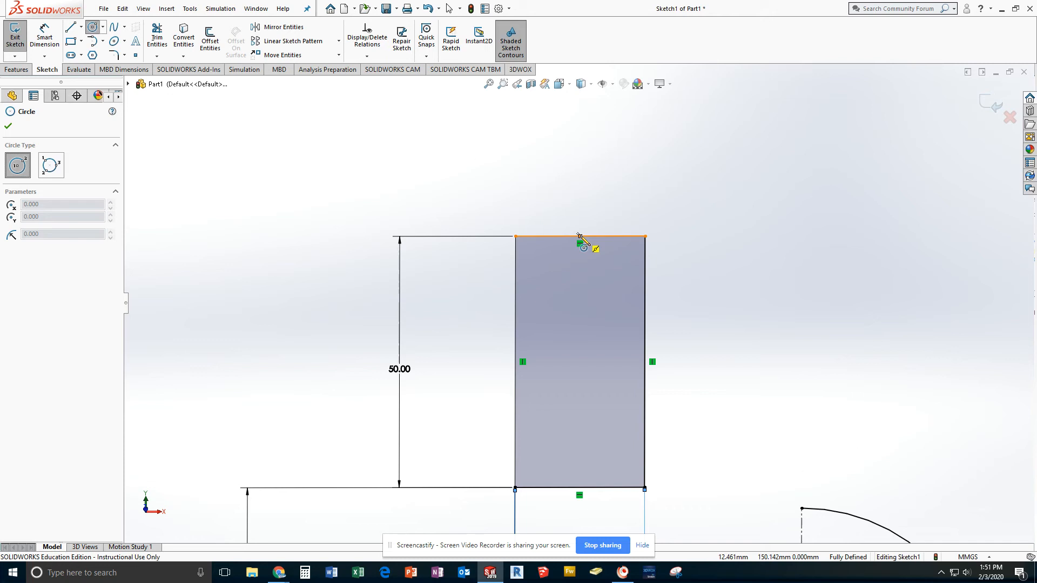
pyautogui.click(580, 236)
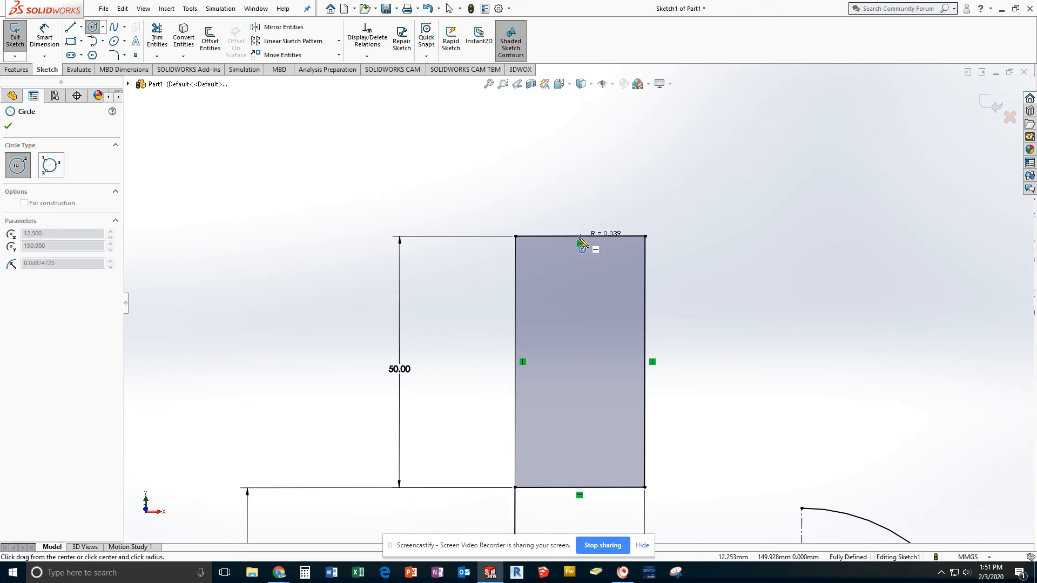
pyautogui.click(516, 236)
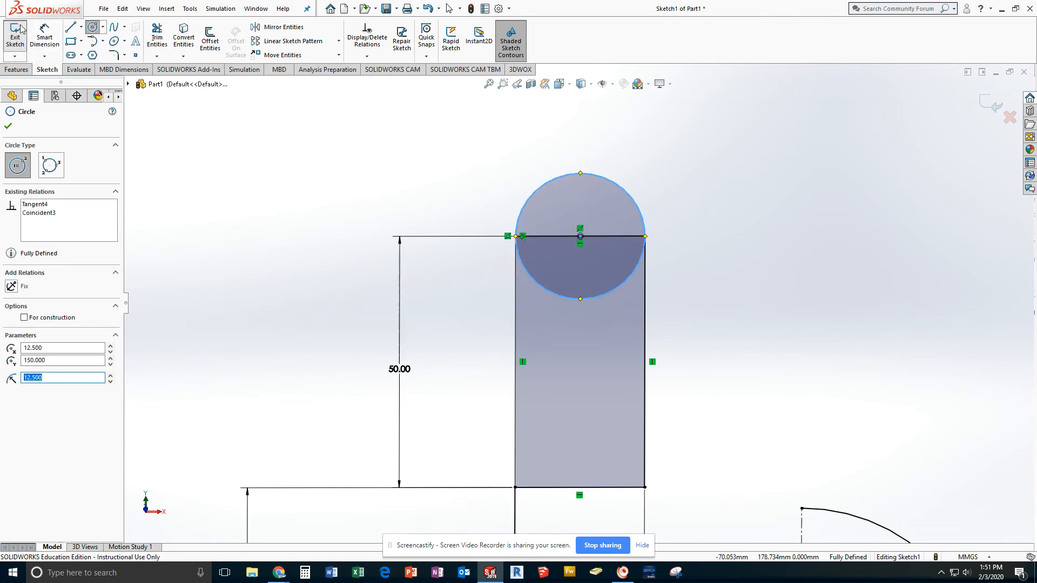
pyautogui.click(93, 26)
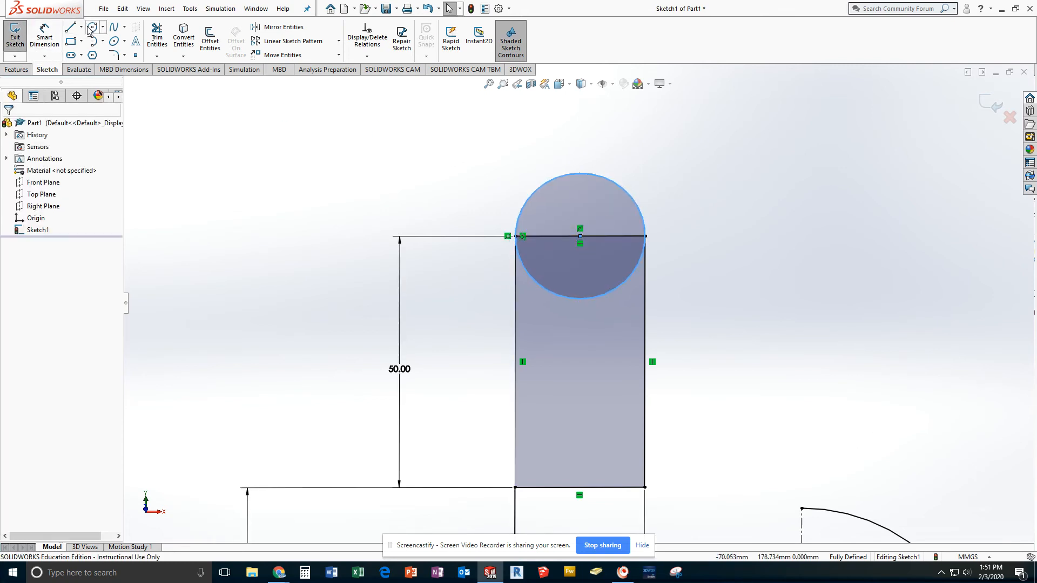
pyautogui.click(357, 161)
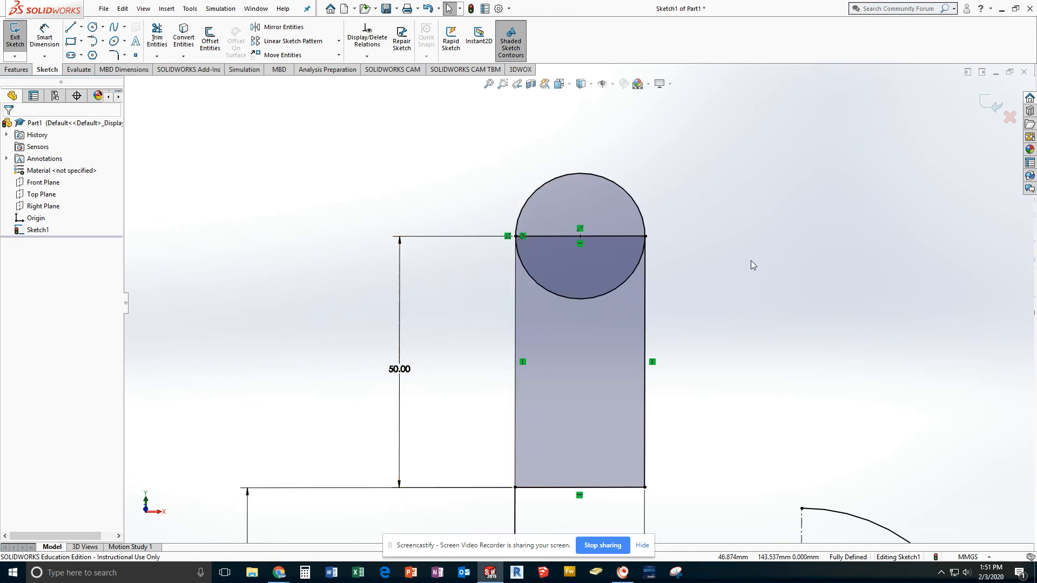
# Step: Trim away the circle's lower half and the rectangle's top edge, accepting deletion of the midpoint relation
pyautogui.scroll(-3, 732, 269)
pyautogui.scroll(5, 703, 281)
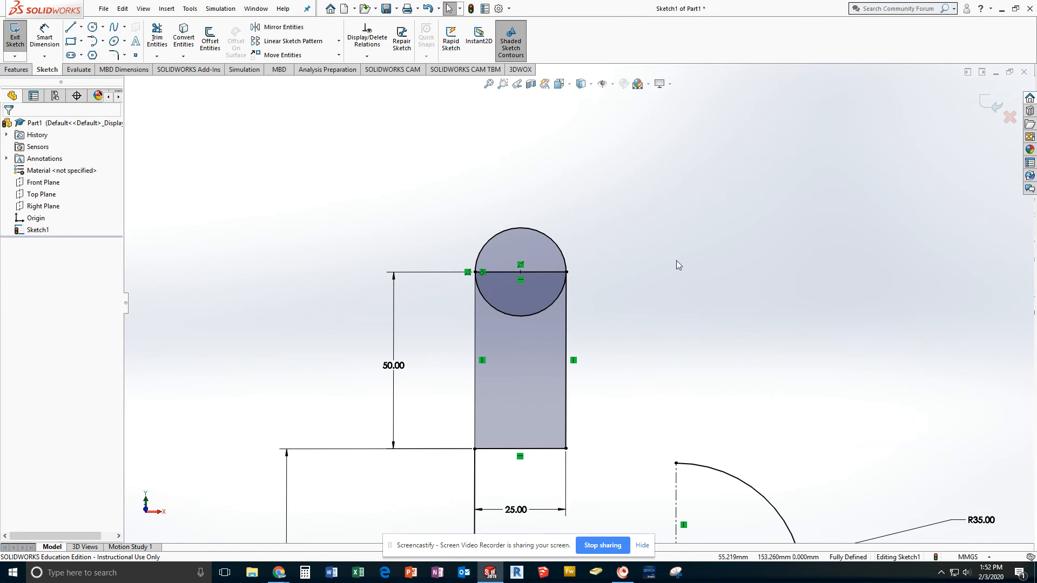
pyautogui.click(157, 39)
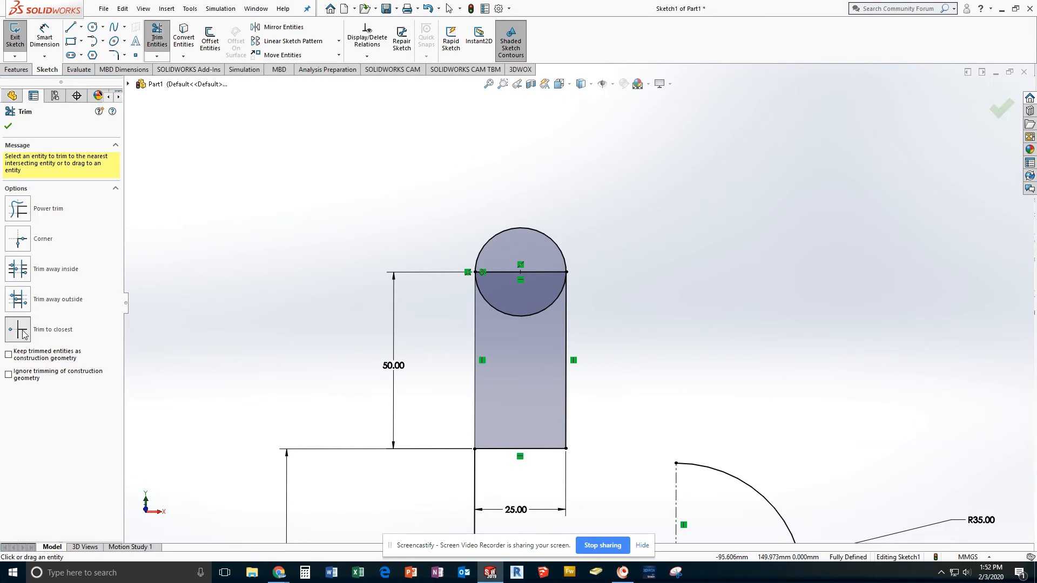
pyautogui.click(521, 316)
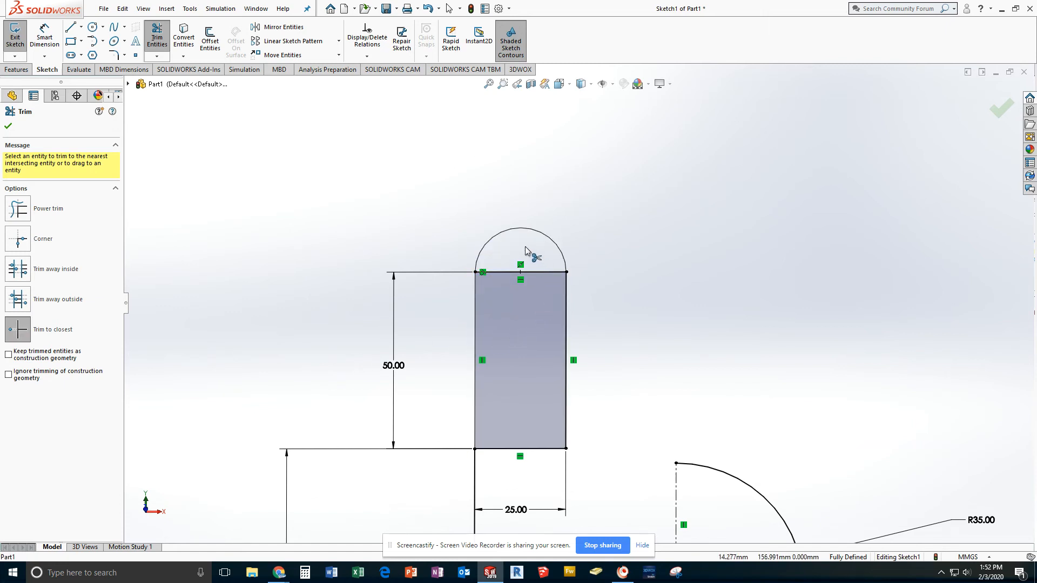
pyautogui.click(504, 272)
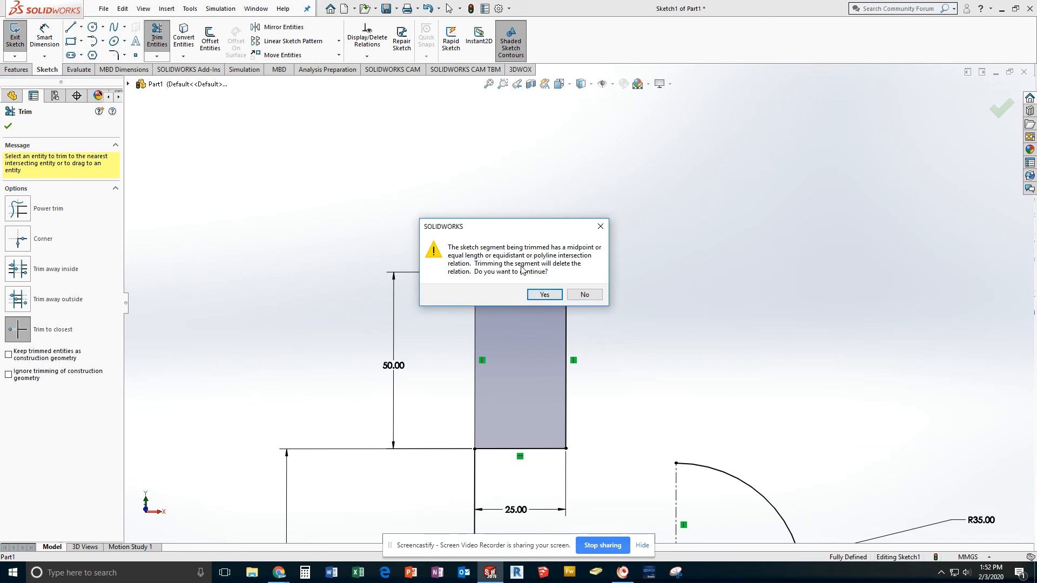
pyautogui.click(545, 294)
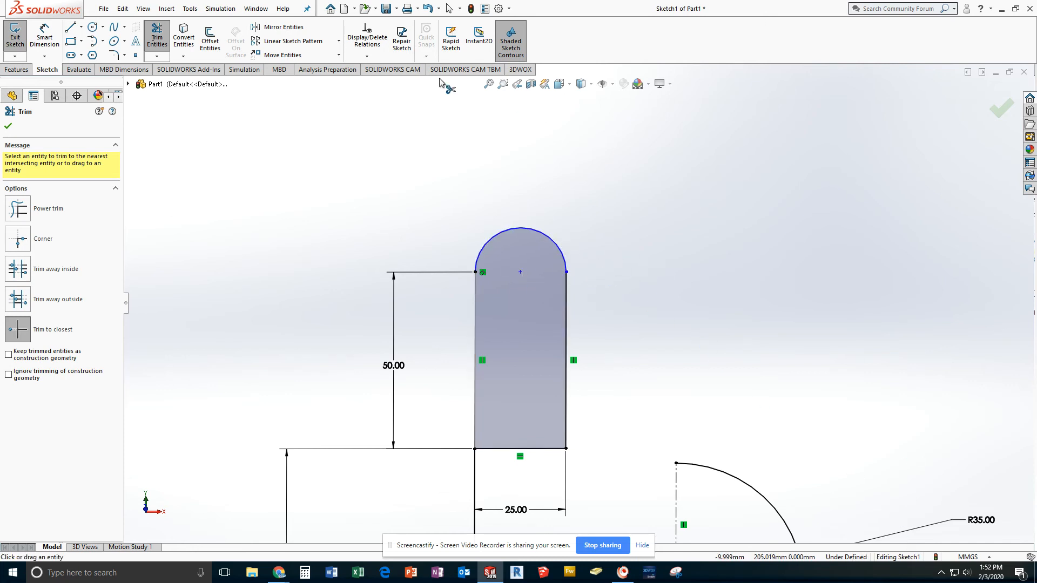
# Step: Dimension the rounded top arc of the slot shape and accept a radius of 12.5 mm
pyautogui.click(44, 36)
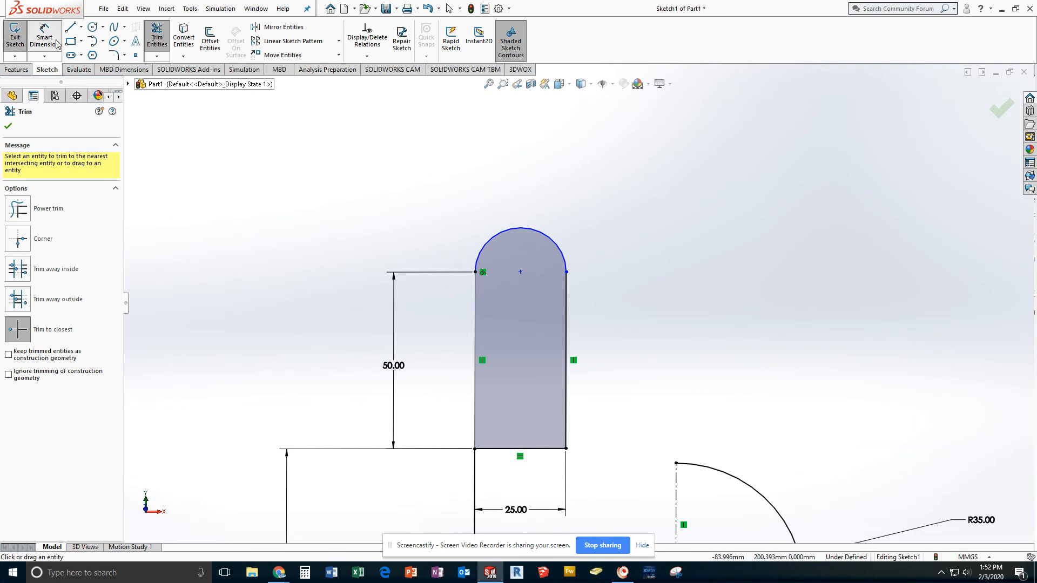
pyautogui.click(560, 241)
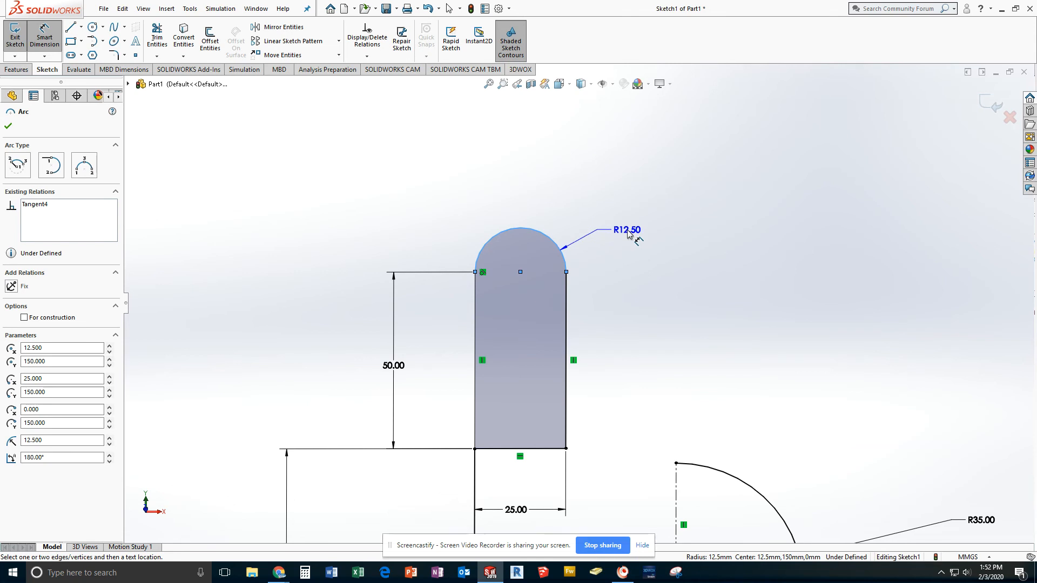
pyautogui.click(628, 233)
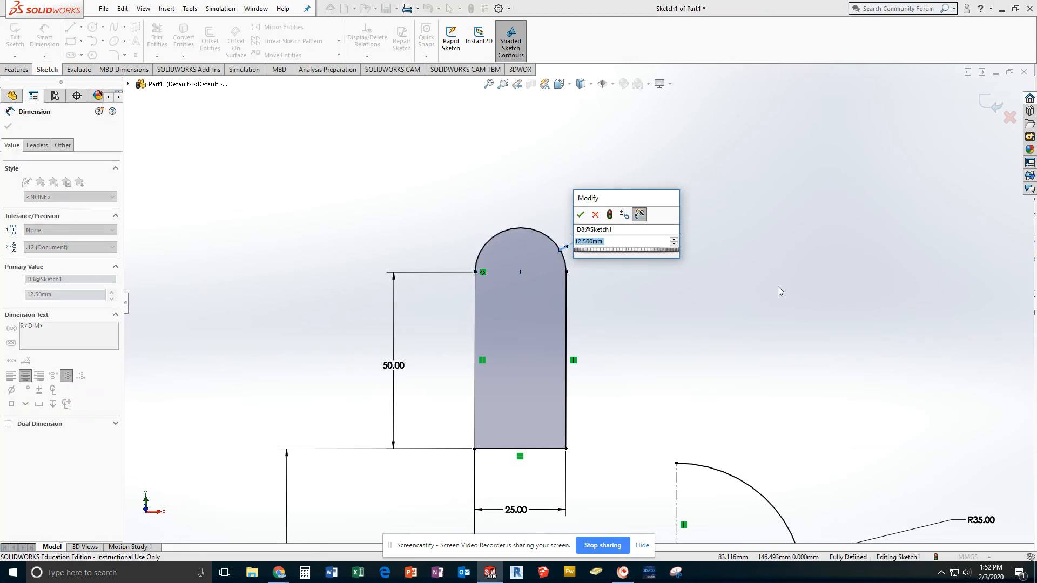
pyautogui.click(580, 215)
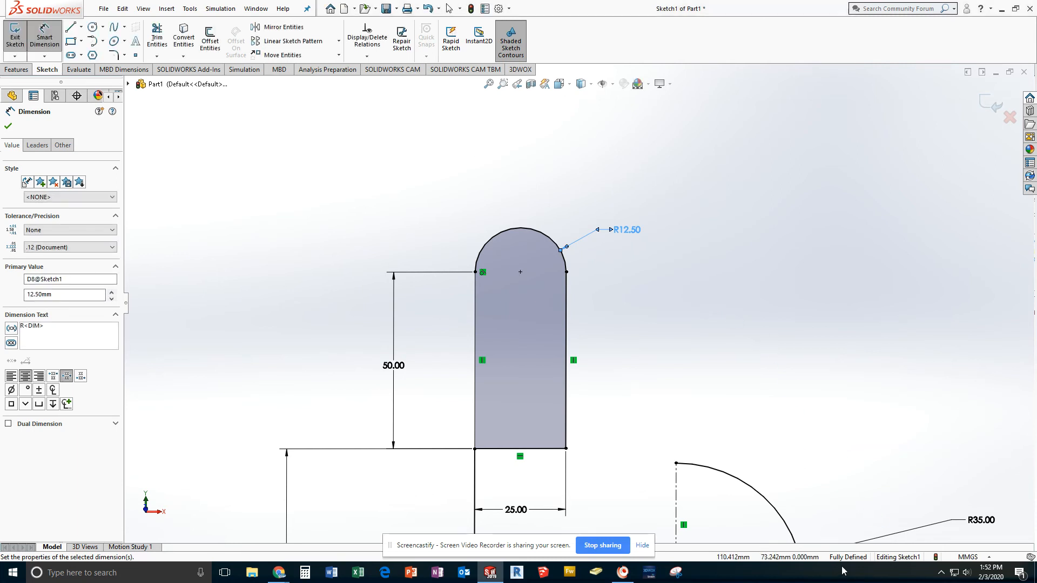
# Step: Set the view orientation to isometric with the whole sketch in view, and deselect the radius dimension
pyautogui.scroll(2, 636, 377)
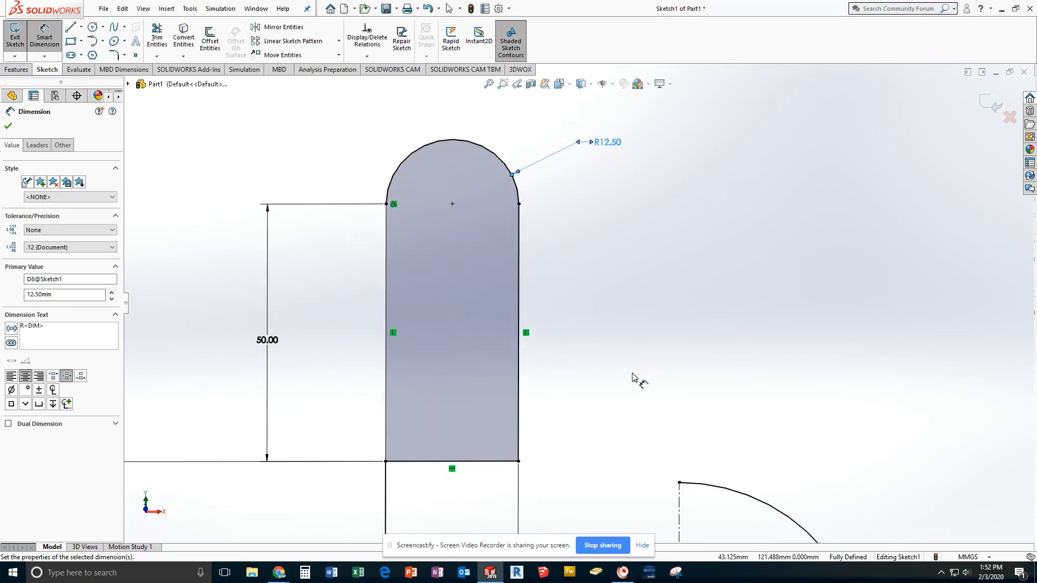
pyautogui.scroll(3, 622, 374)
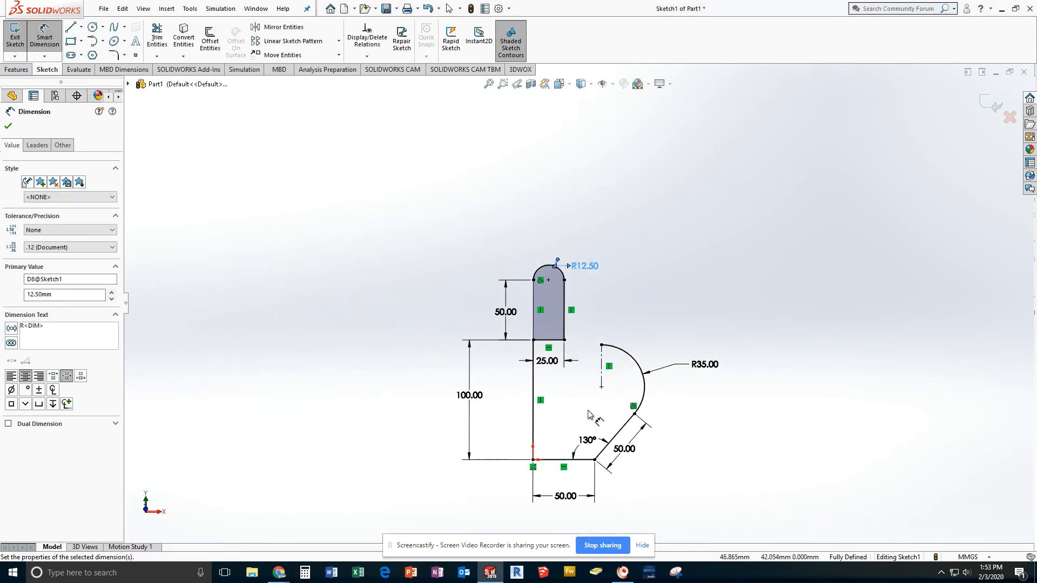
pyautogui.moveTo(599, 419)
pyautogui.mouseDown(button='middle')
pyautogui.moveTo(579, 396)
pyautogui.moveTo(587, 423)
pyautogui.moveTo(568, 380)
pyautogui.moveTo(534, 358)
pyautogui.mouseUp(button='middle')
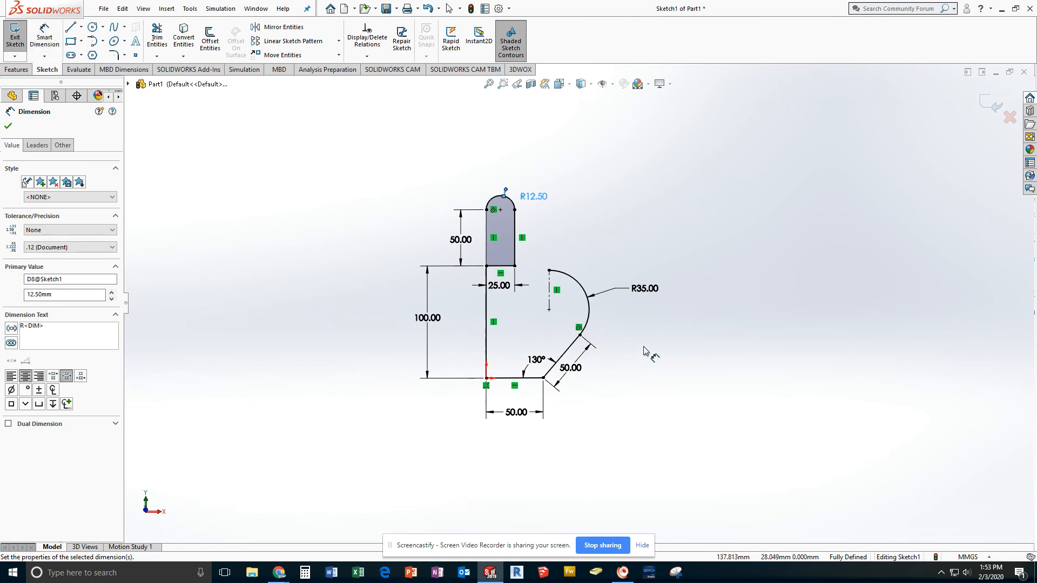
pyautogui.moveTo(643, 352)
pyautogui.keyDown('ctrl'); pyautogui.mouseDown(button='middle')
pyautogui.moveTo(645, 326)
pyautogui.moveTo(652, 358)
pyautogui.mouseUp(button='middle'); pyautogui.keyUp('ctrl')
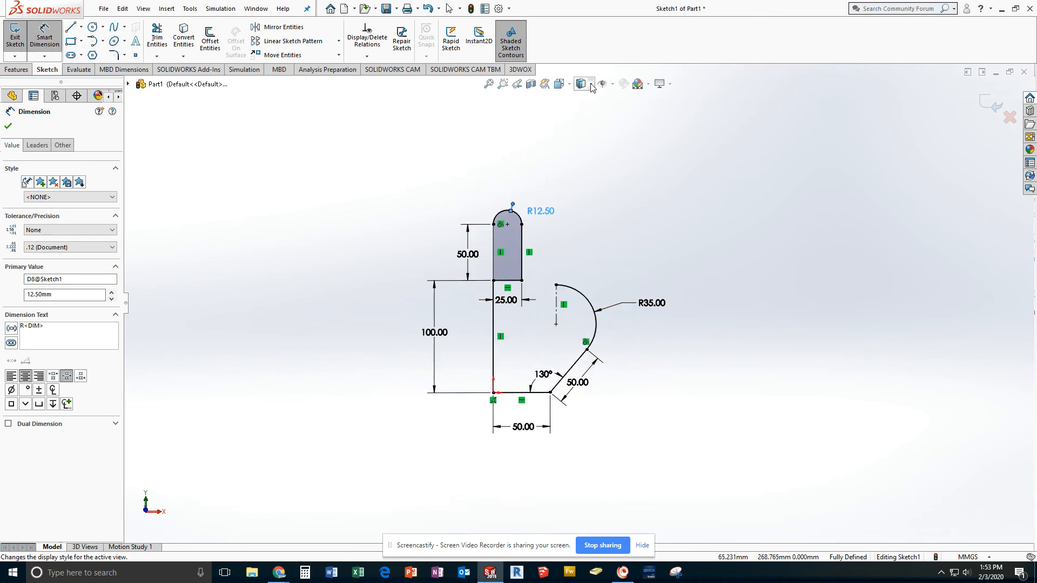
pyautogui.click(559, 85)
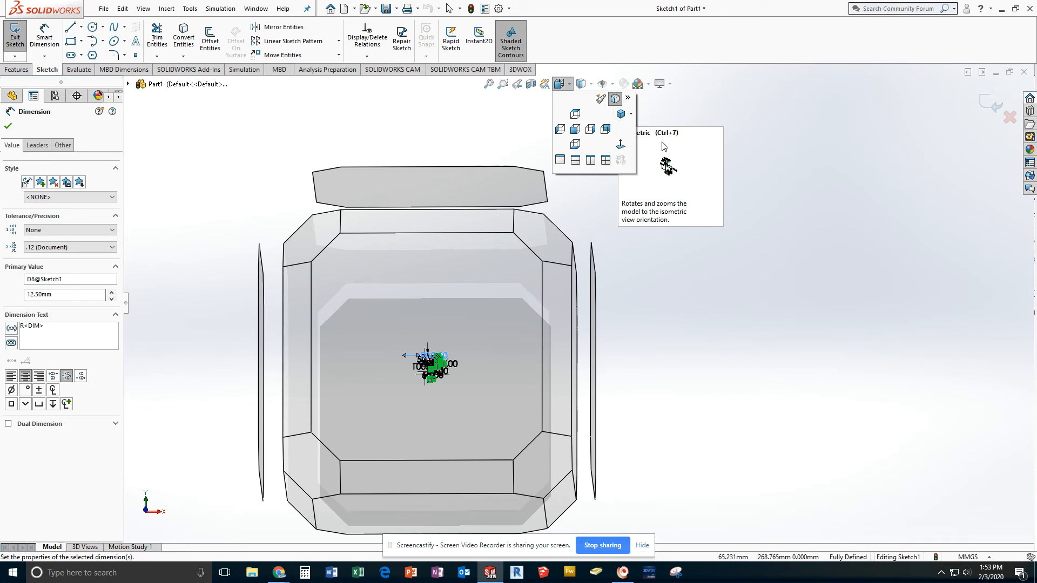
pyautogui.click(622, 115)
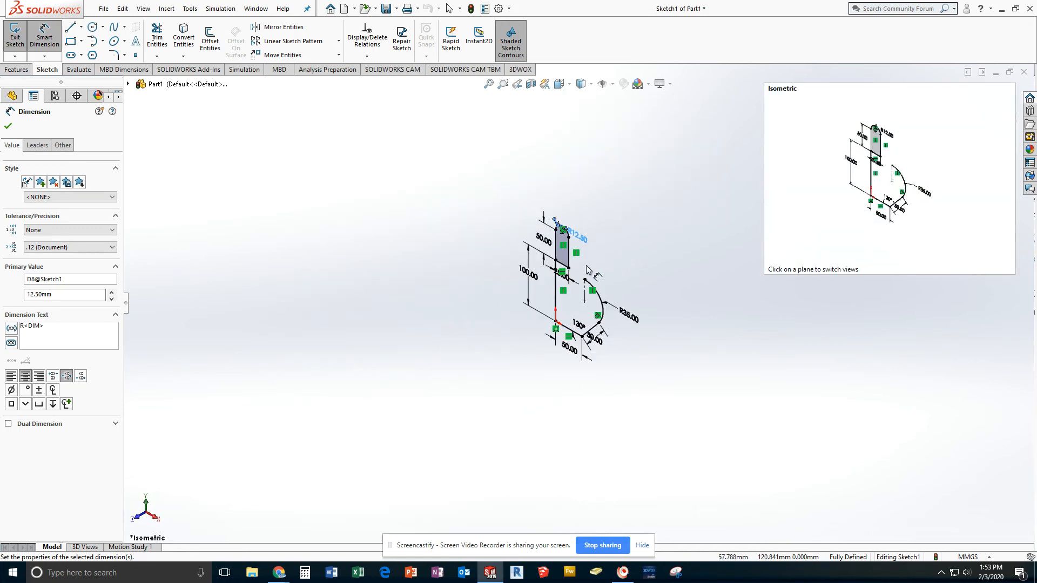
pyautogui.scroll(4, 589, 271)
pyautogui.scroll(-5, 588, 270)
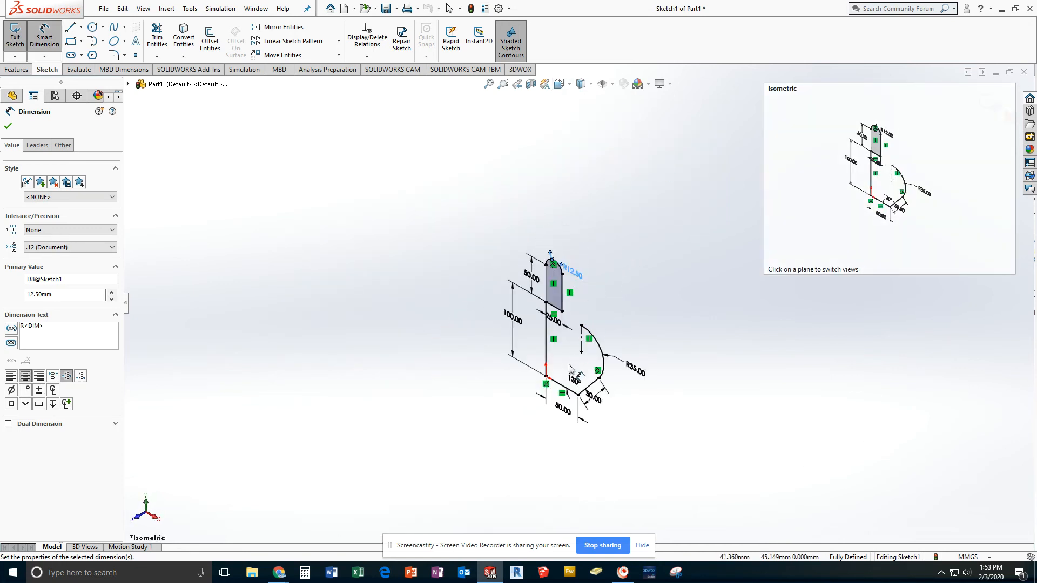
pyautogui.scroll(-4, 571, 370)
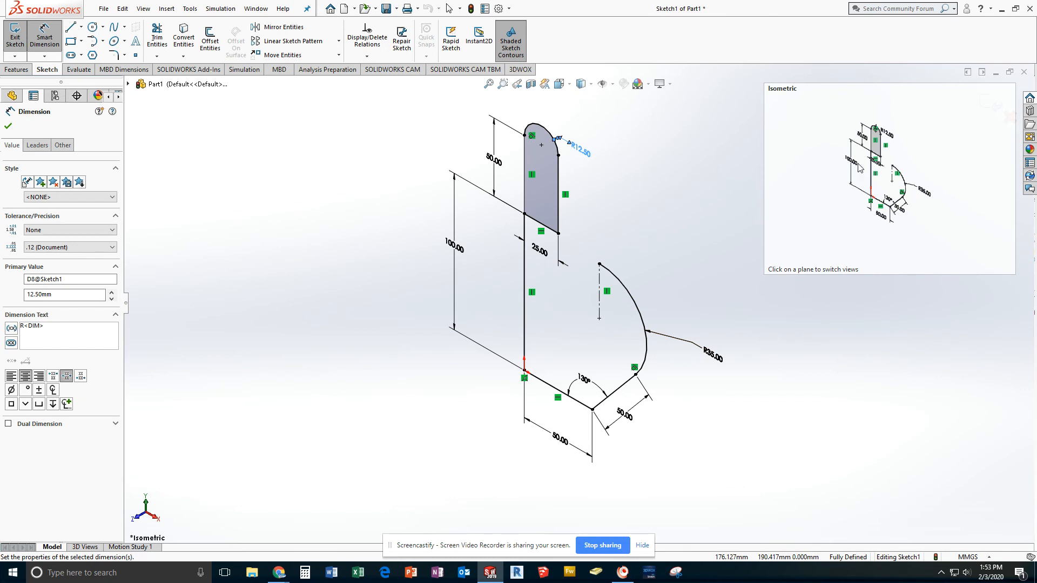
pyautogui.click(893, 392)
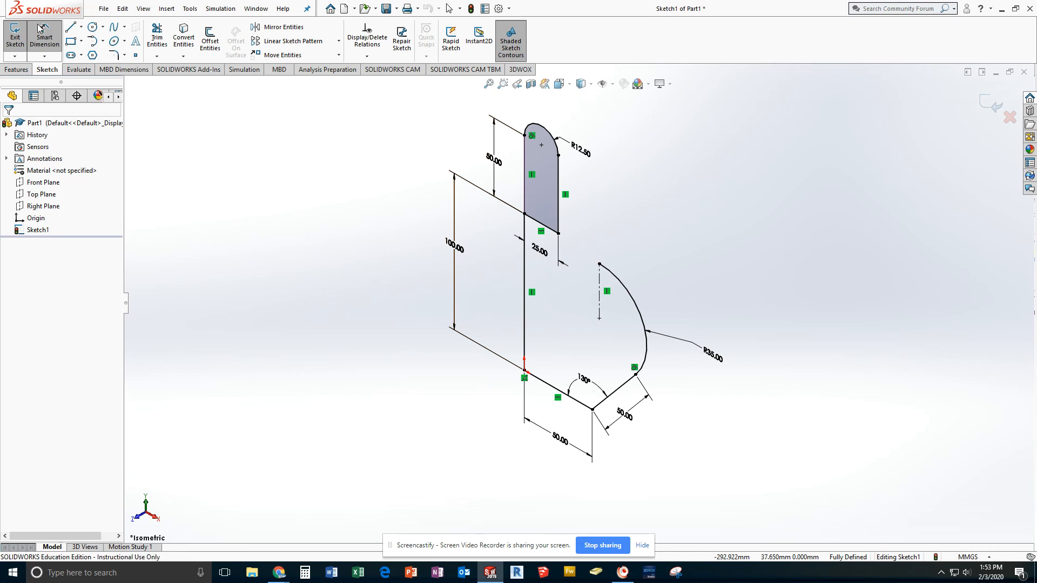
# Step: Start saving the part and choose the H: home network drive as the destination
pyautogui.click(104, 9)
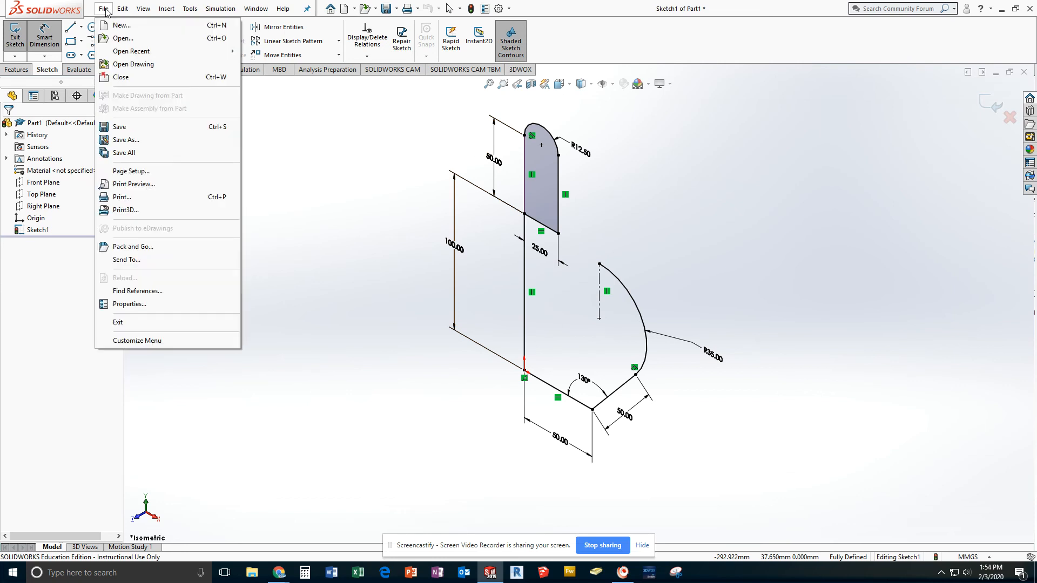
pyautogui.click(122, 127)
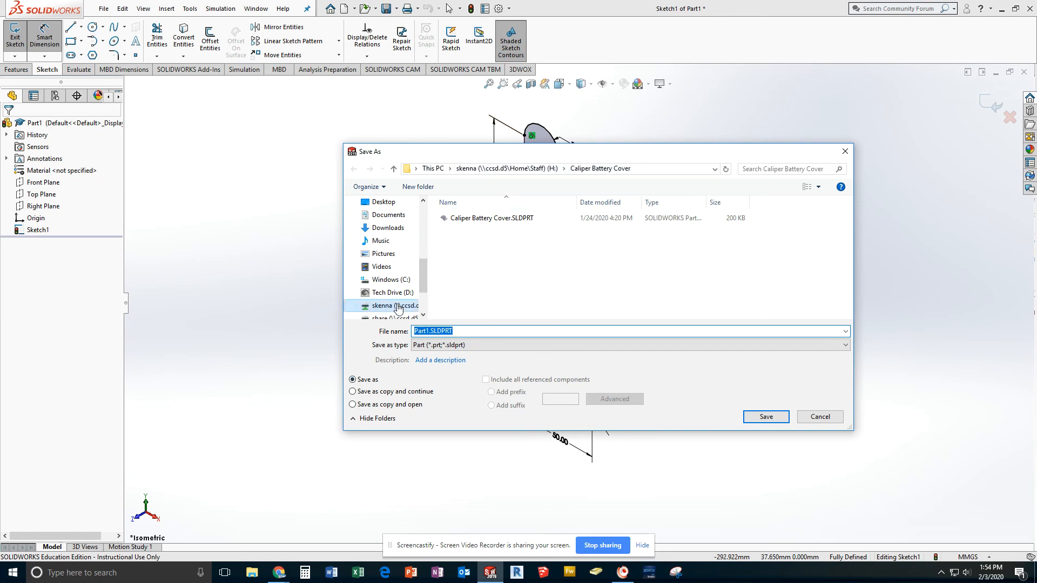
pyautogui.moveTo(424, 267); pyautogui.dragTo(424, 213)
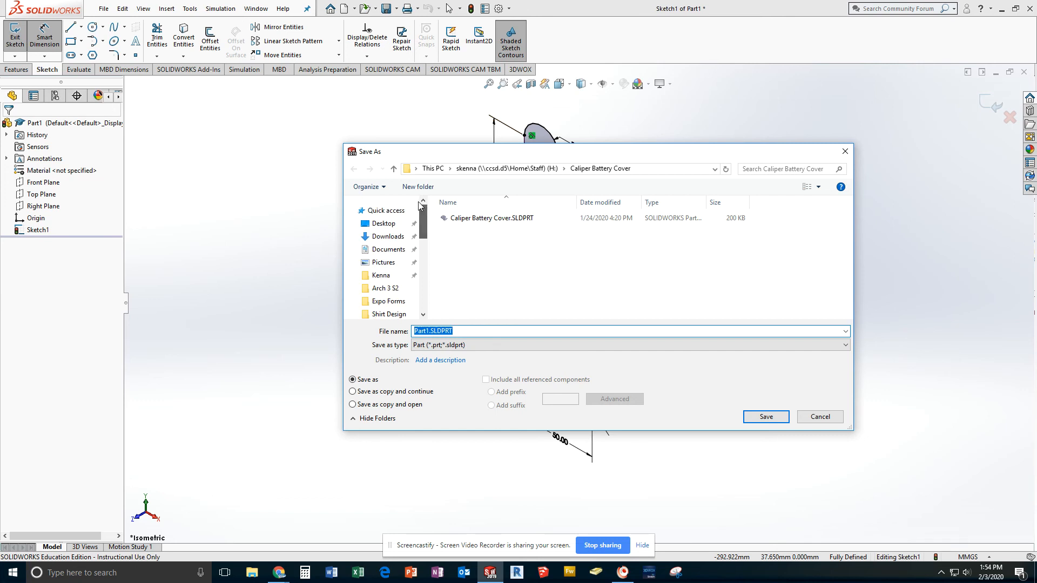
pyautogui.click(389, 250)
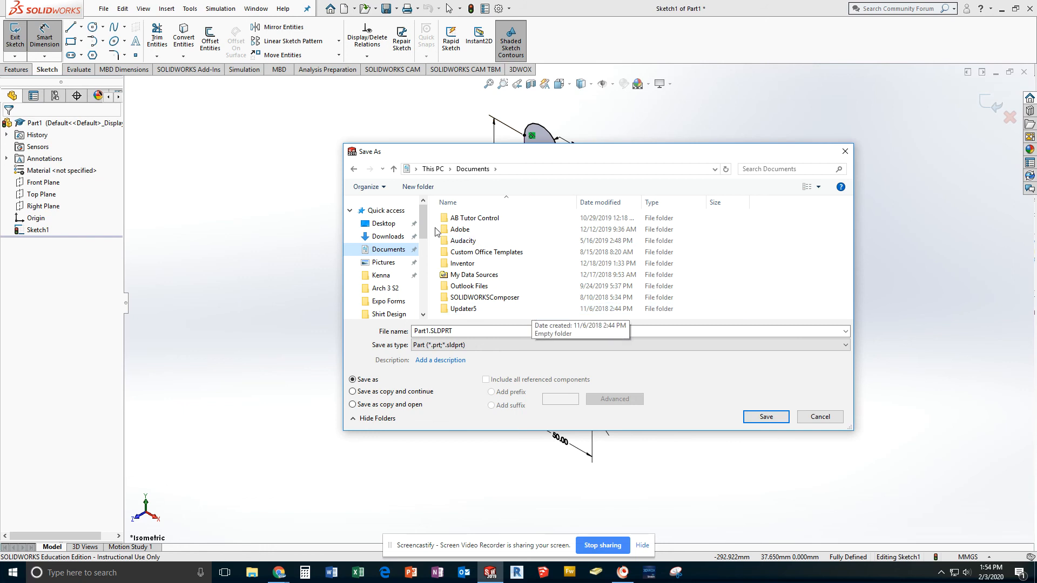
pyautogui.moveTo(425, 224); pyautogui.dragTo(425, 264)
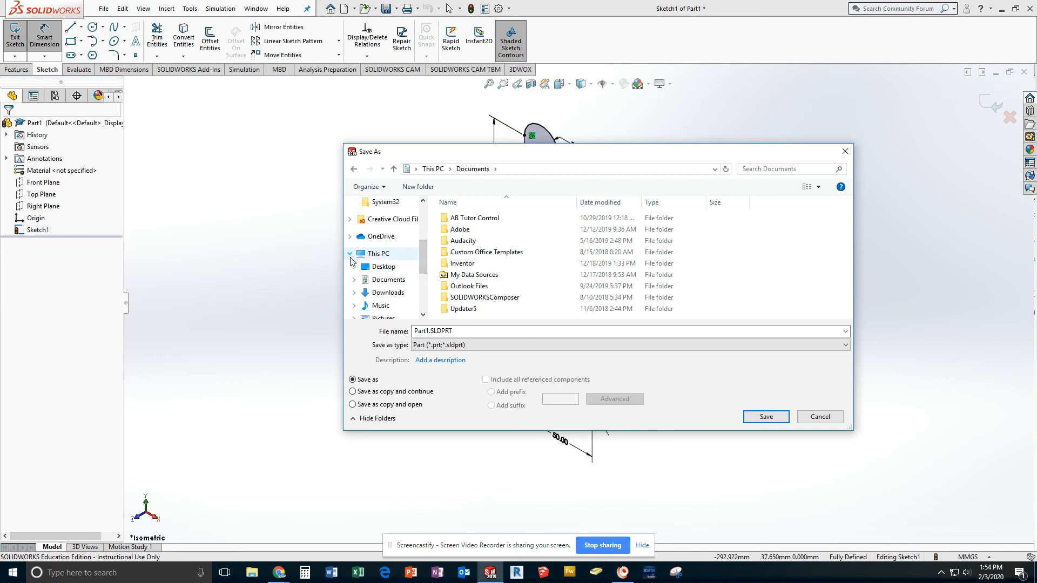
pyautogui.click(370, 255)
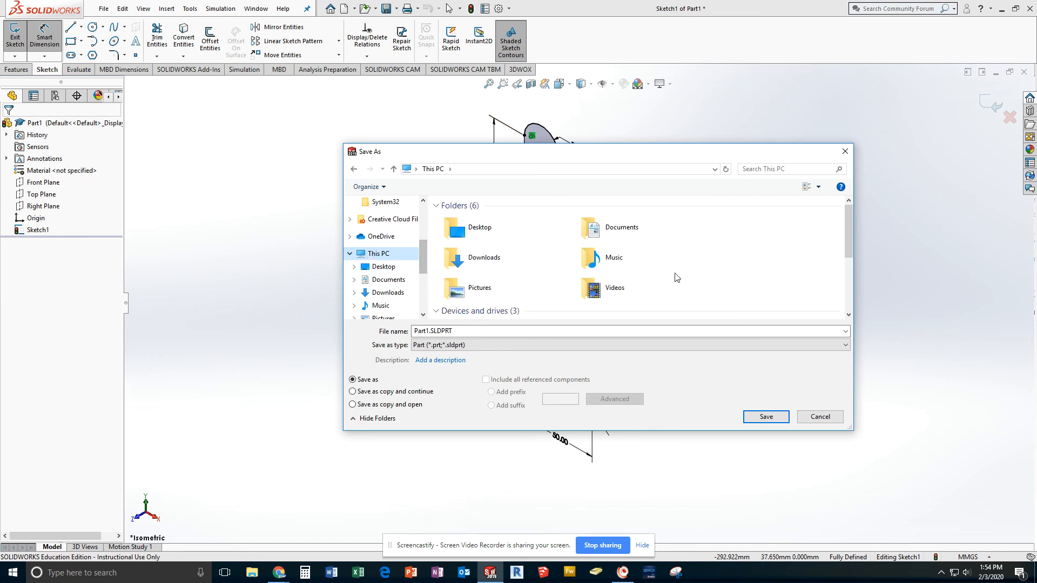
pyautogui.scroll(-3, 685, 276)
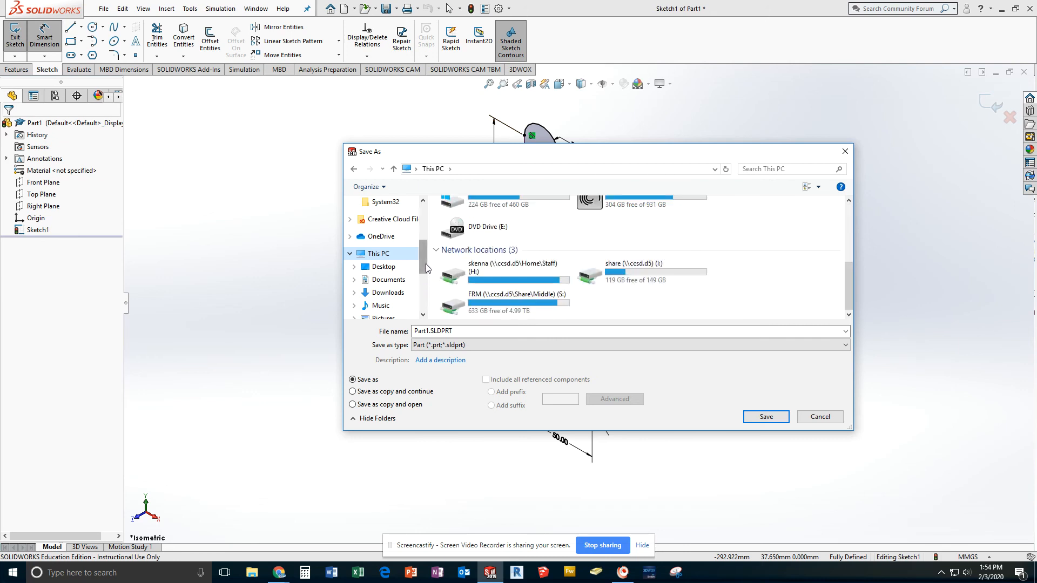
pyautogui.moveTo(423, 258); pyautogui.dragTo(421, 282)
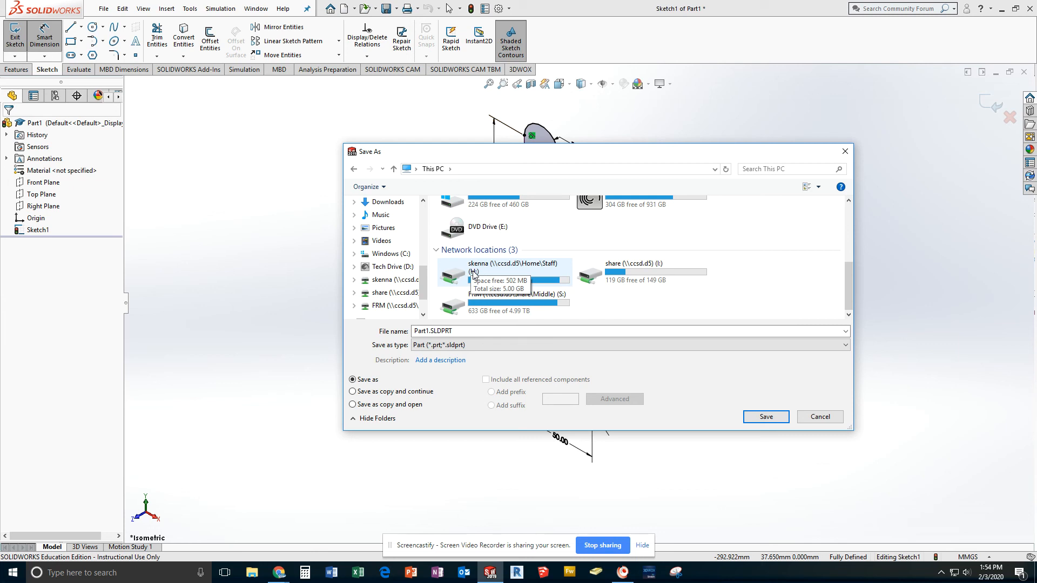
pyautogui.click(541, 274)
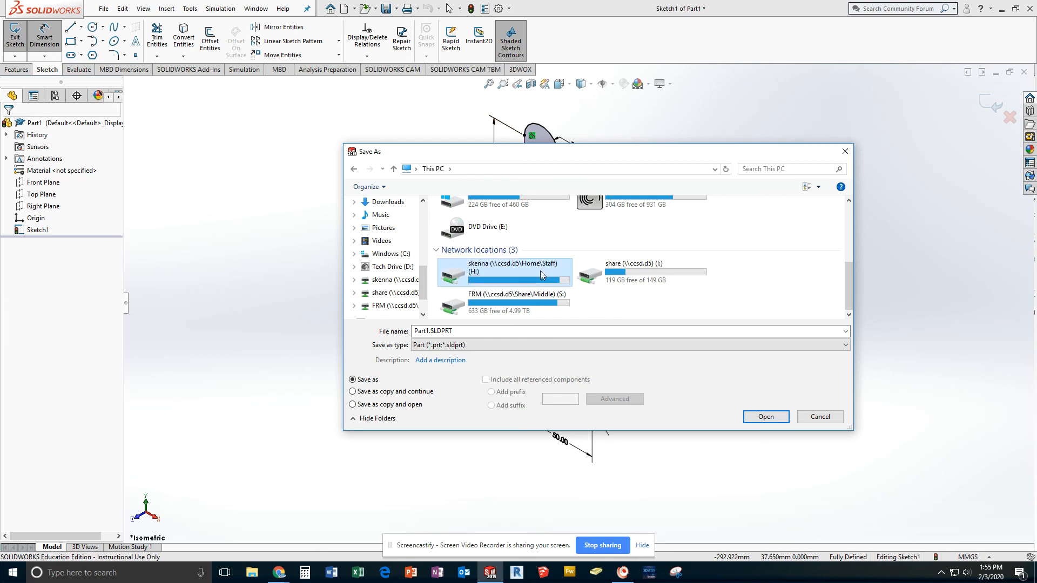
pyautogui.doubleClick(541, 272)
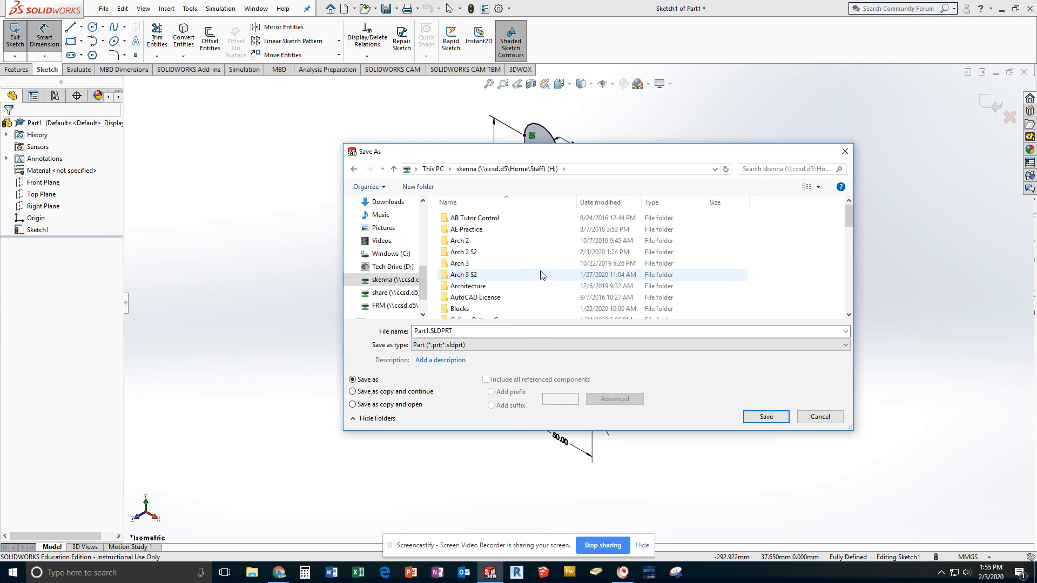
# Step: Create a new folder named SolidWorks on the H: drive and open it as the save location
pyautogui.scroll(-2, 491, 270)
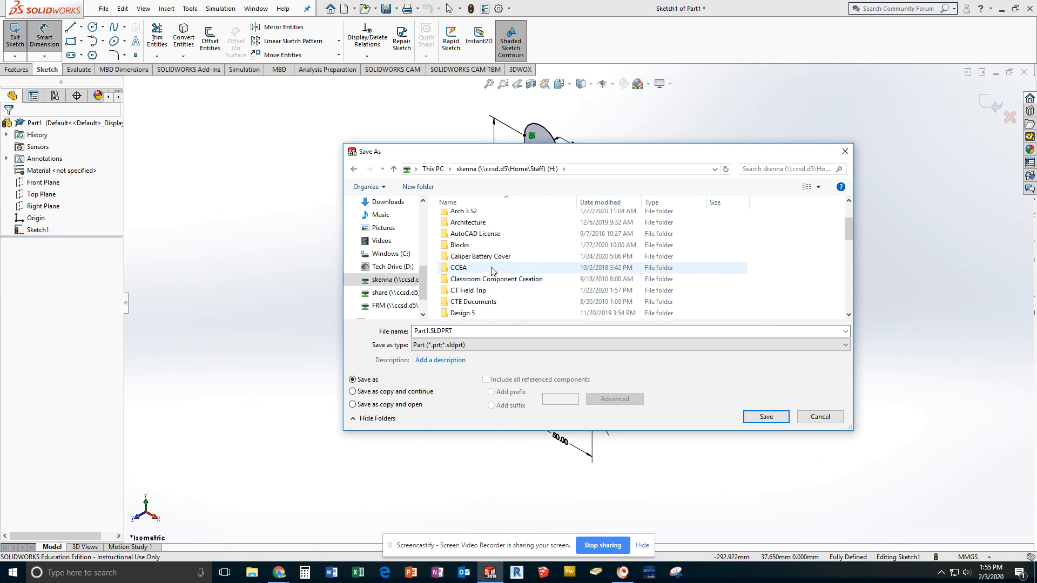
pyautogui.scroll(-2, 491, 270)
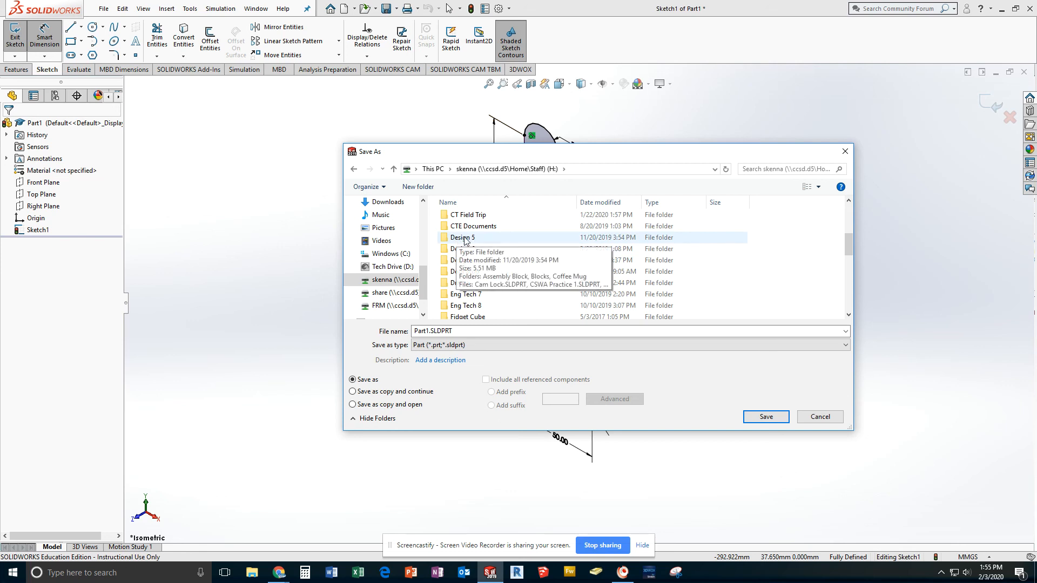
pyautogui.click(416, 187)
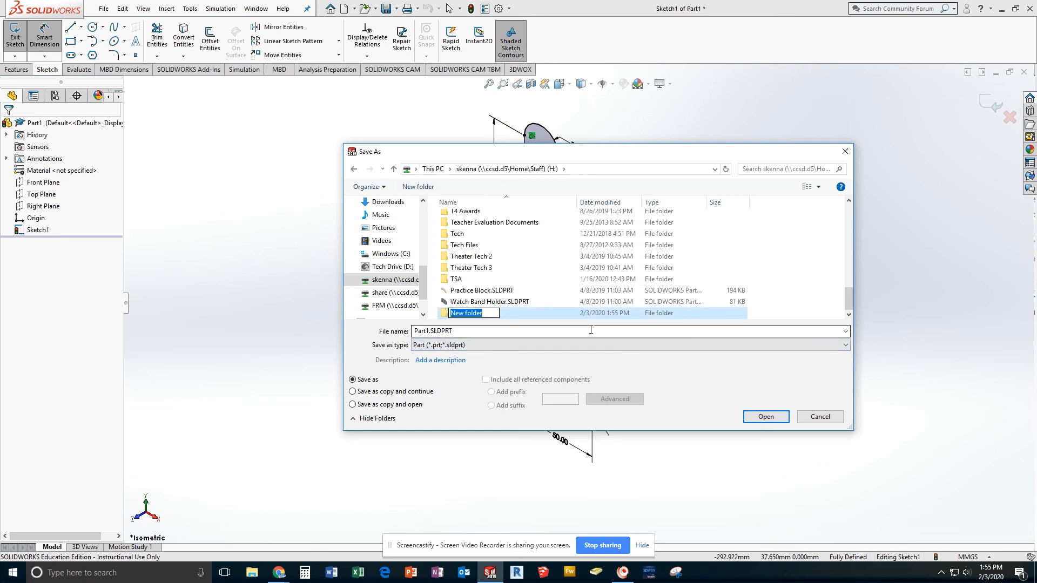
pyautogui.write('Des')
pyautogui.press('BackSpace')
pyautogui.press('BackSpace')
pyautogui.press('BackSpace')
pyautogui.press('BackSpace')
pyautogui.write('SolidWorks')
pyautogui.press('Return')
pyautogui.press('Return')
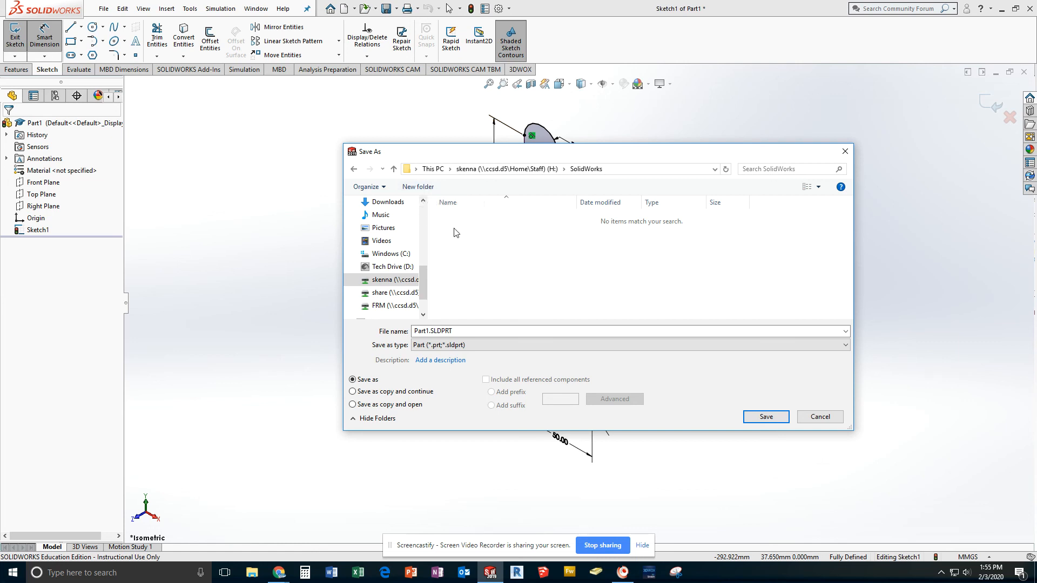
# Step: Name the part file with the owner's surname followed by "-Defined Sketch", save it as SLDPRT, and leave the dimension command
pyautogui.click(425, 332)
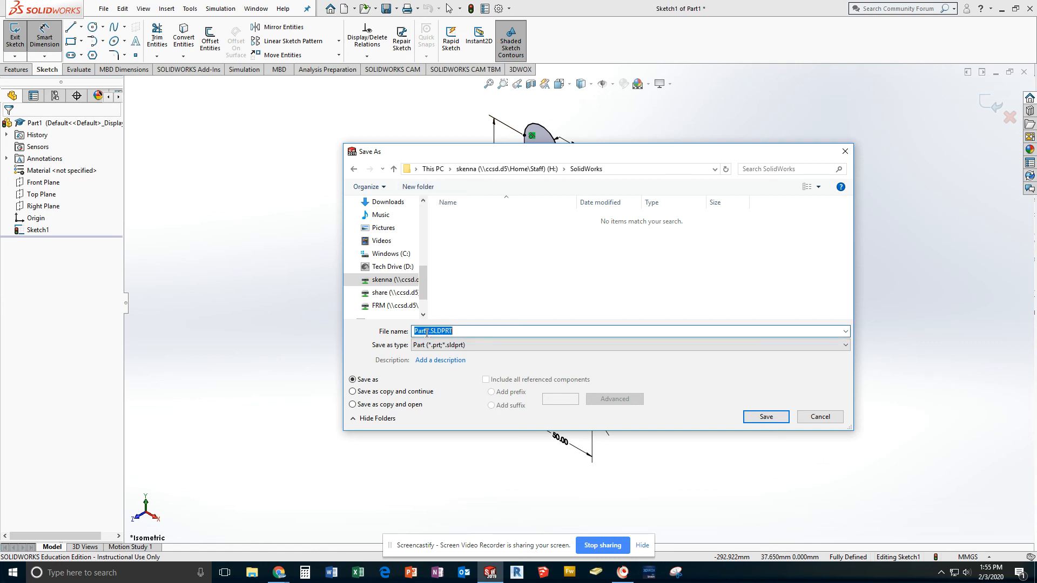
pyautogui.click(427, 332)
pyautogui.moveTo(429, 332); pyautogui.dragTo(412, 333)
pyautogui.write('Kenna')
pyautogui.write('-')
pyautogui.write('Defin')
pyautogui.write('ed')
pyautogui.write(' Sket')
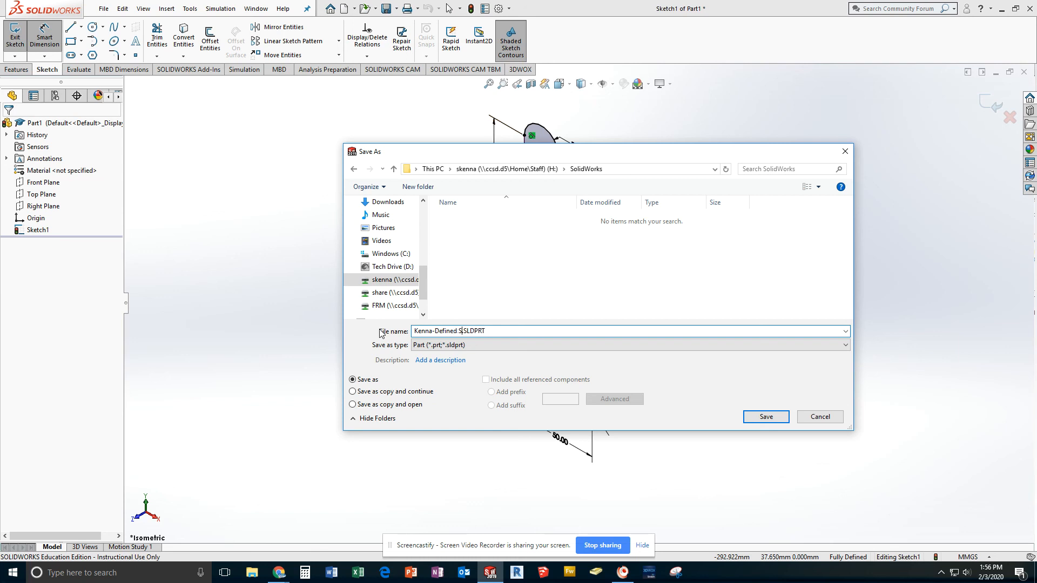
pyautogui.write('ch')
pyautogui.moveTo(648, 153); pyautogui.dragTo(564, 134)
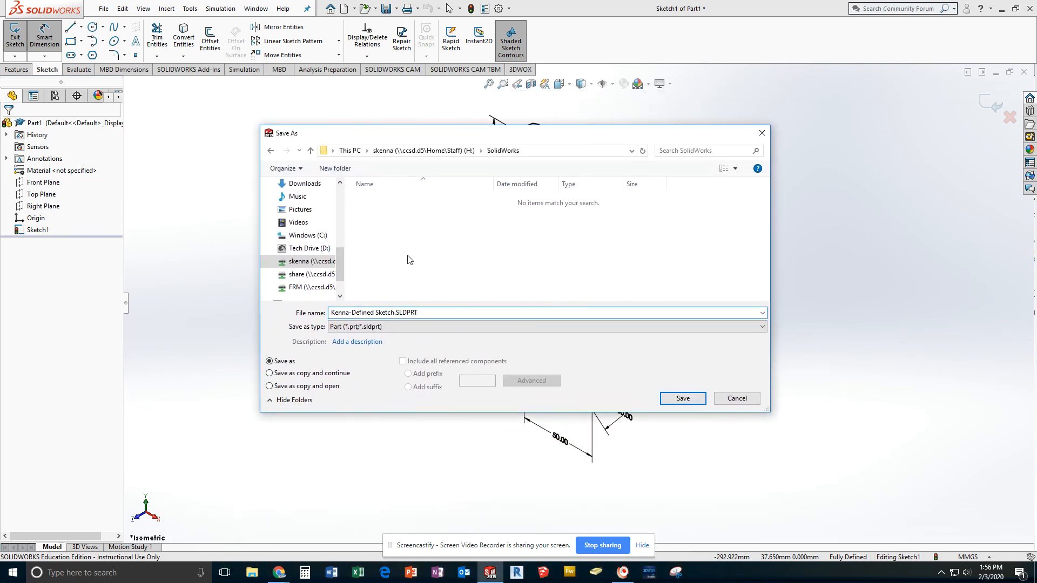
pyautogui.click(682, 400)
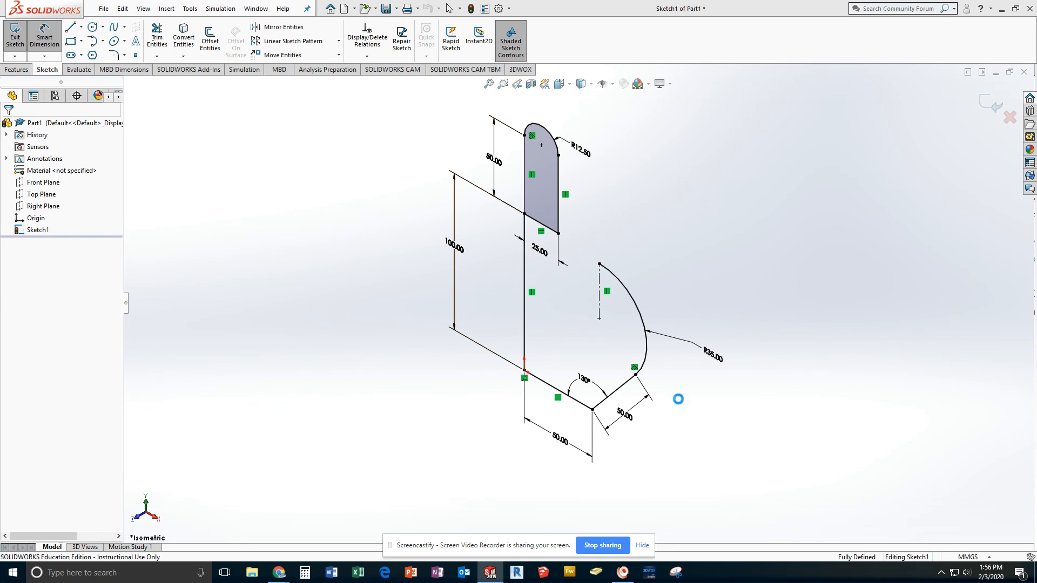
pyautogui.press('Escape')
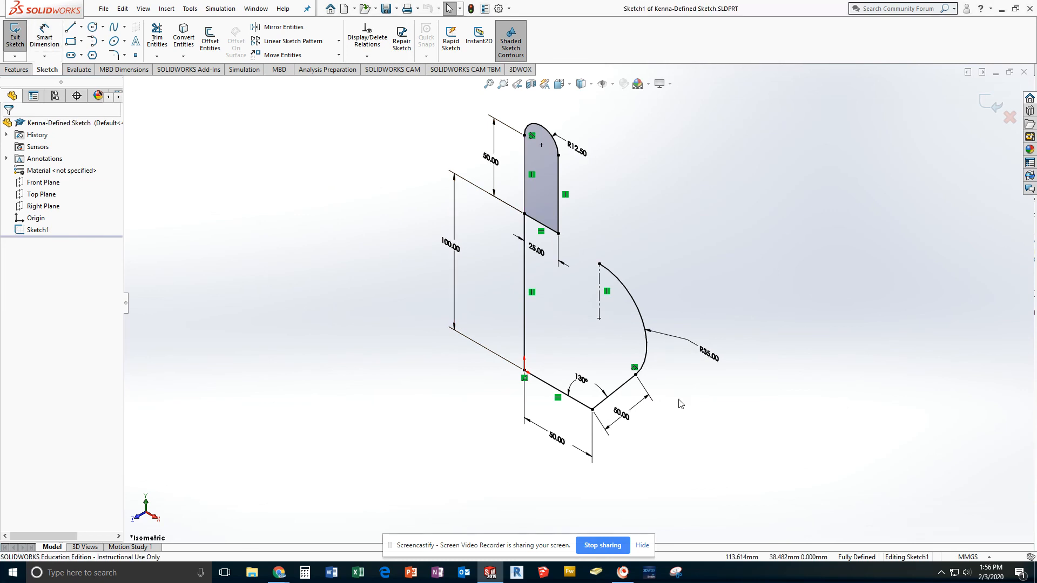